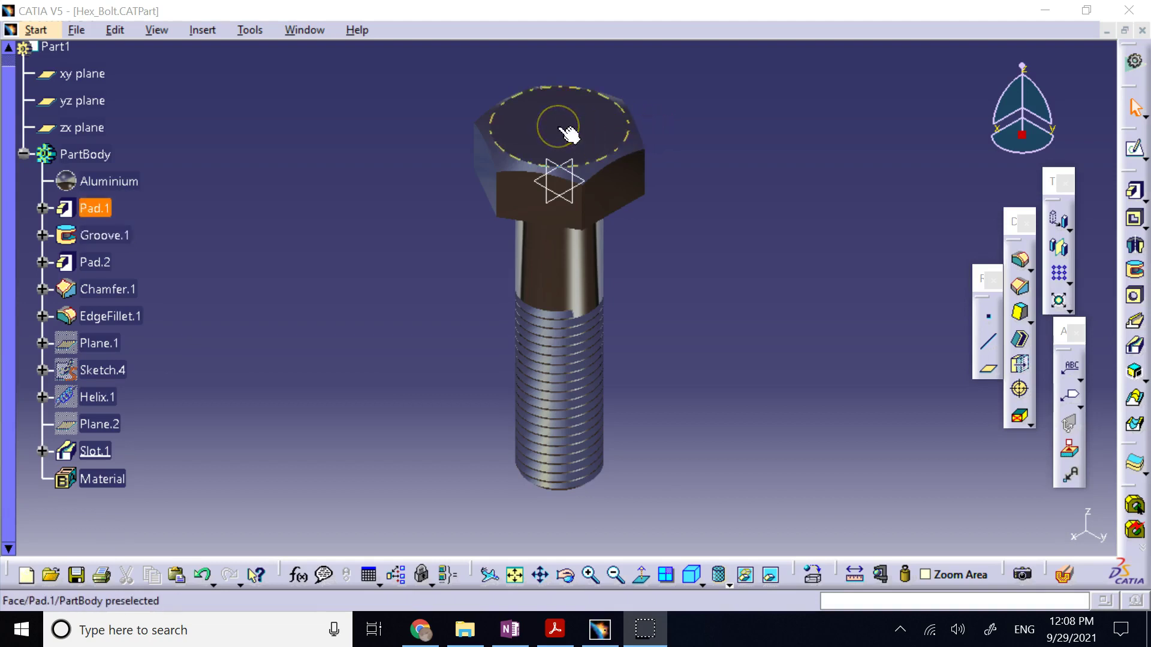
- Open a new sketch on the bolt head's top face with the hex head fitted in view
click(673, 168)
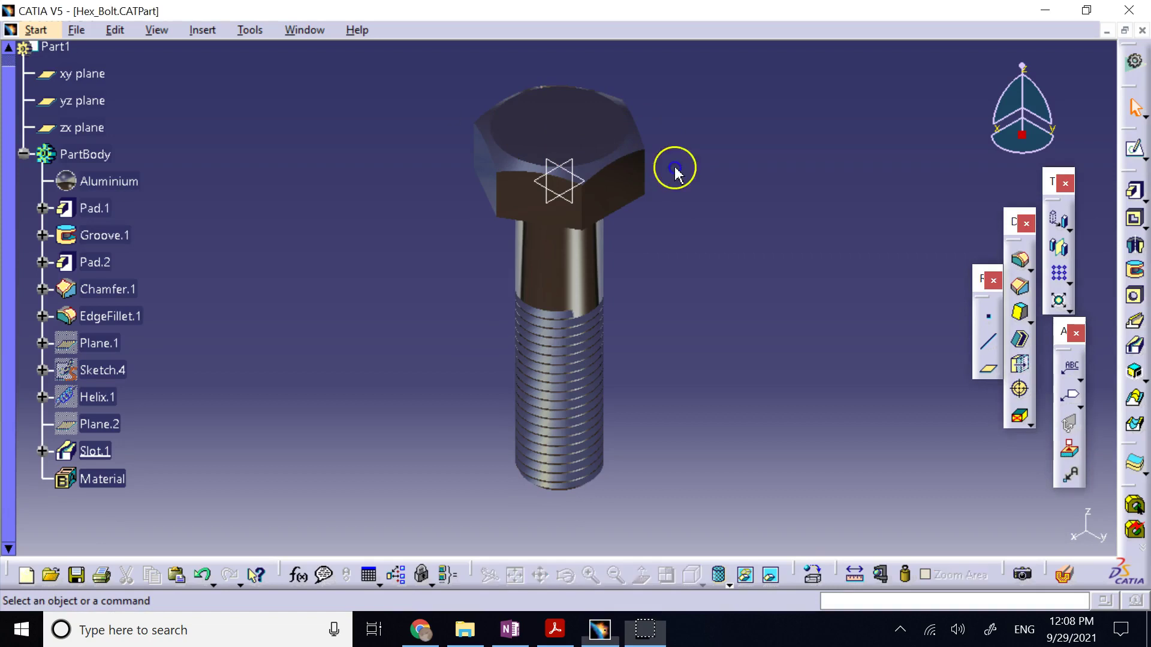
click(597, 155)
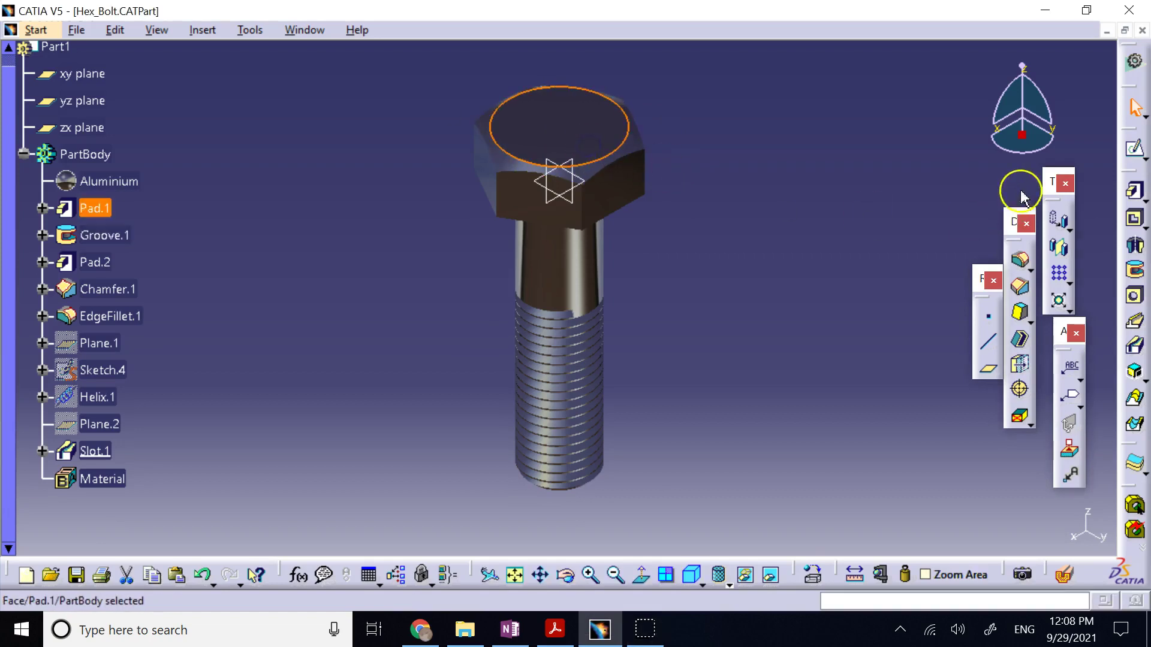
click(1135, 155)
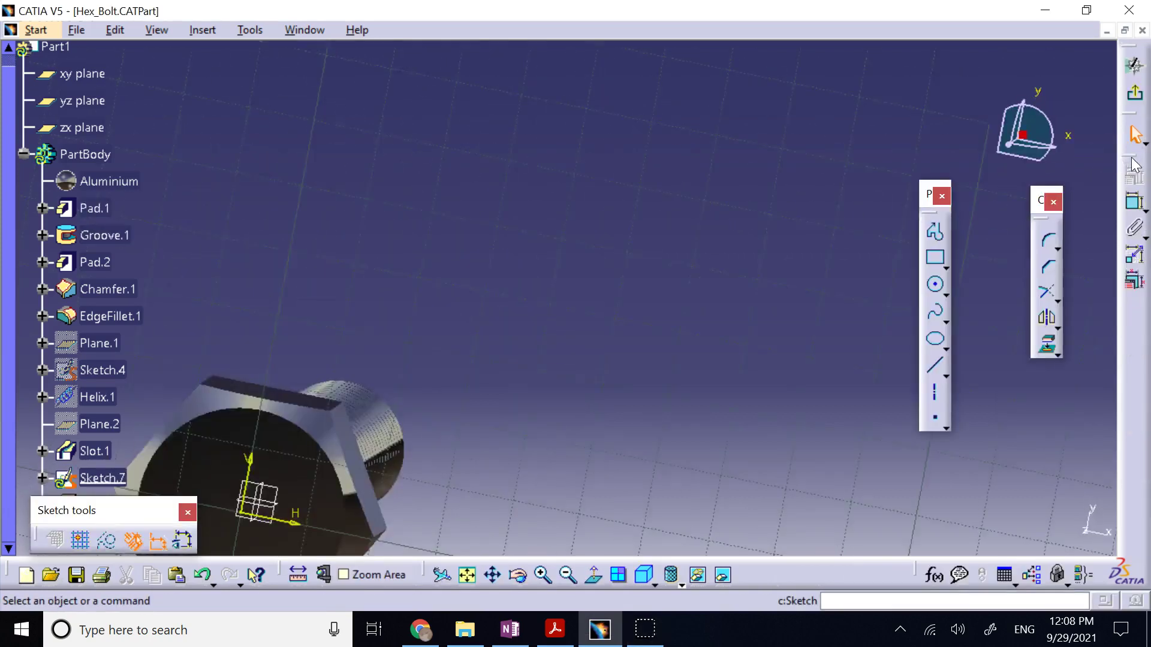
click(466, 575)
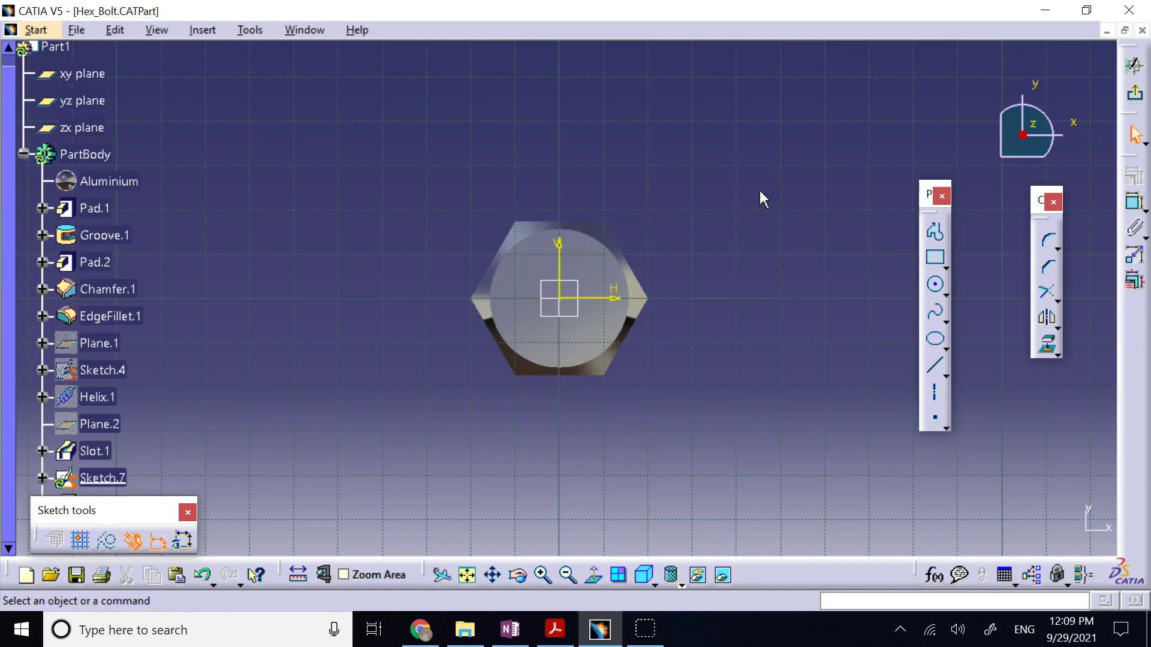
- Zoom onto the head and trace the E's top edge, spine and bottom arm as a profile
click(936, 233)
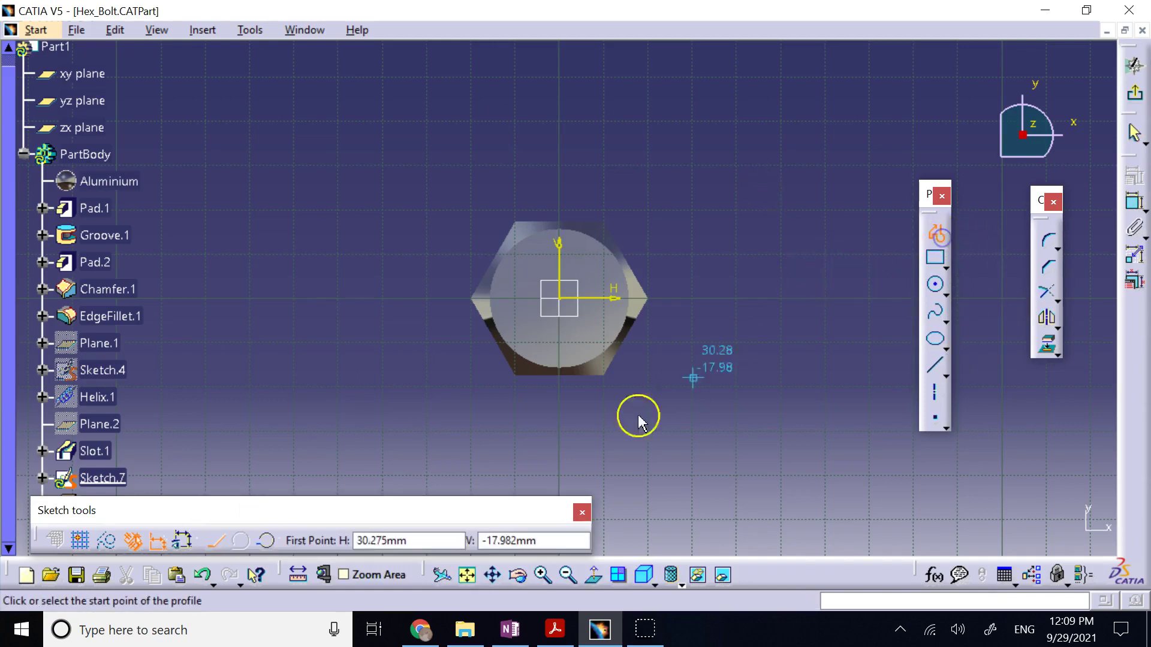
click(543, 575)
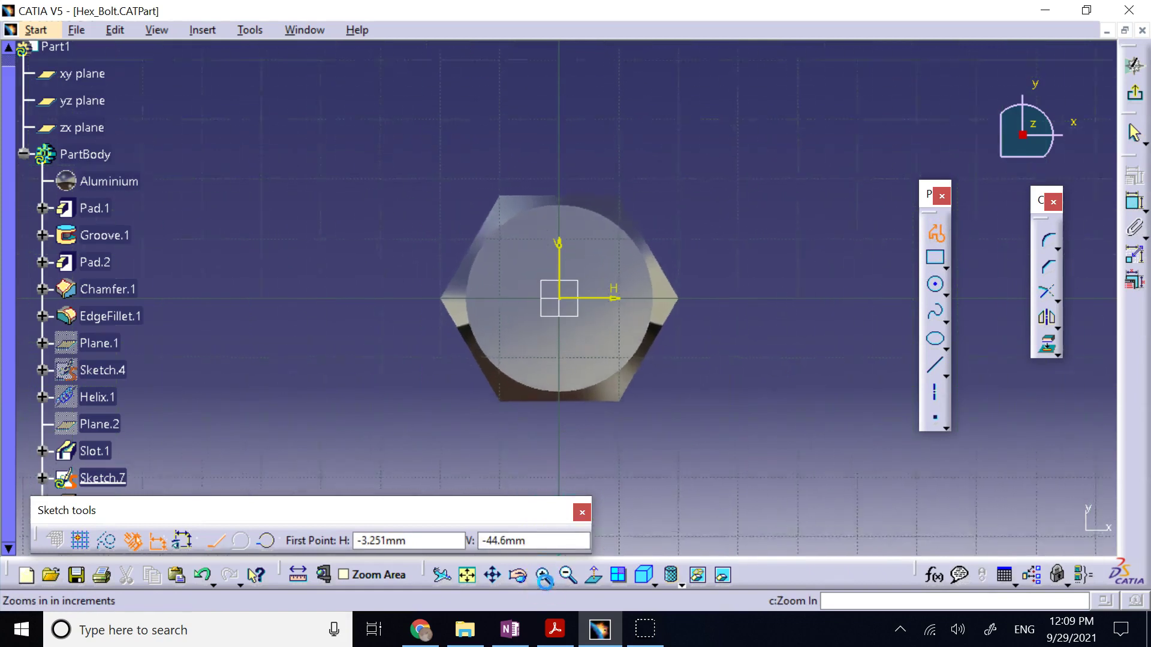
click(543, 575)
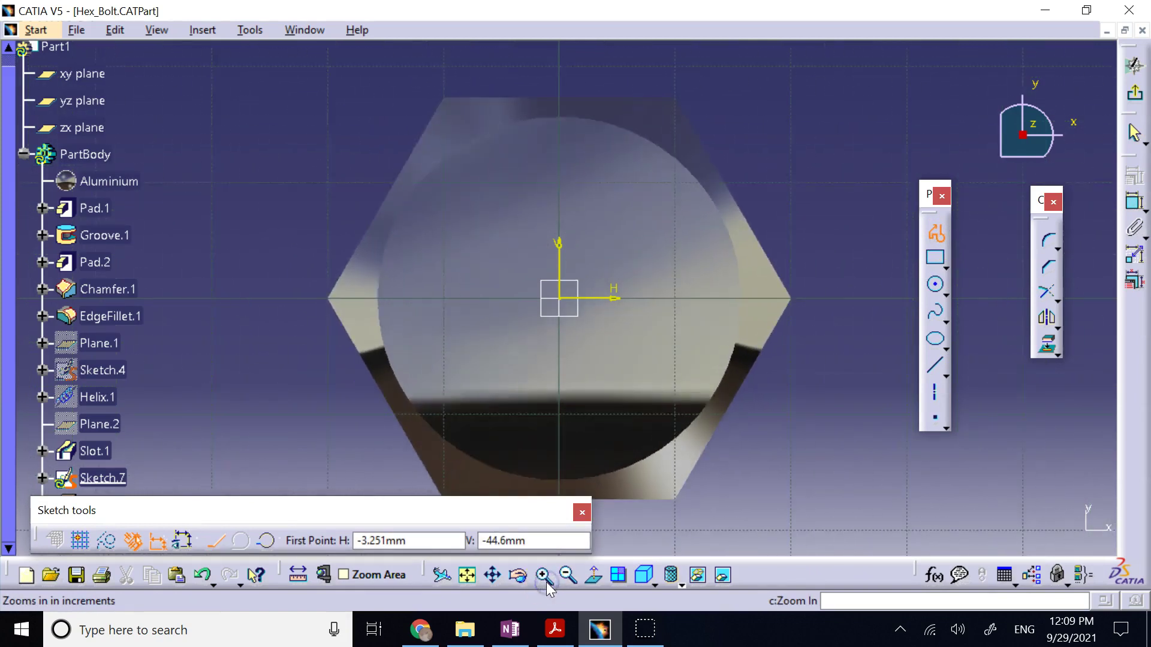
click(543, 575)
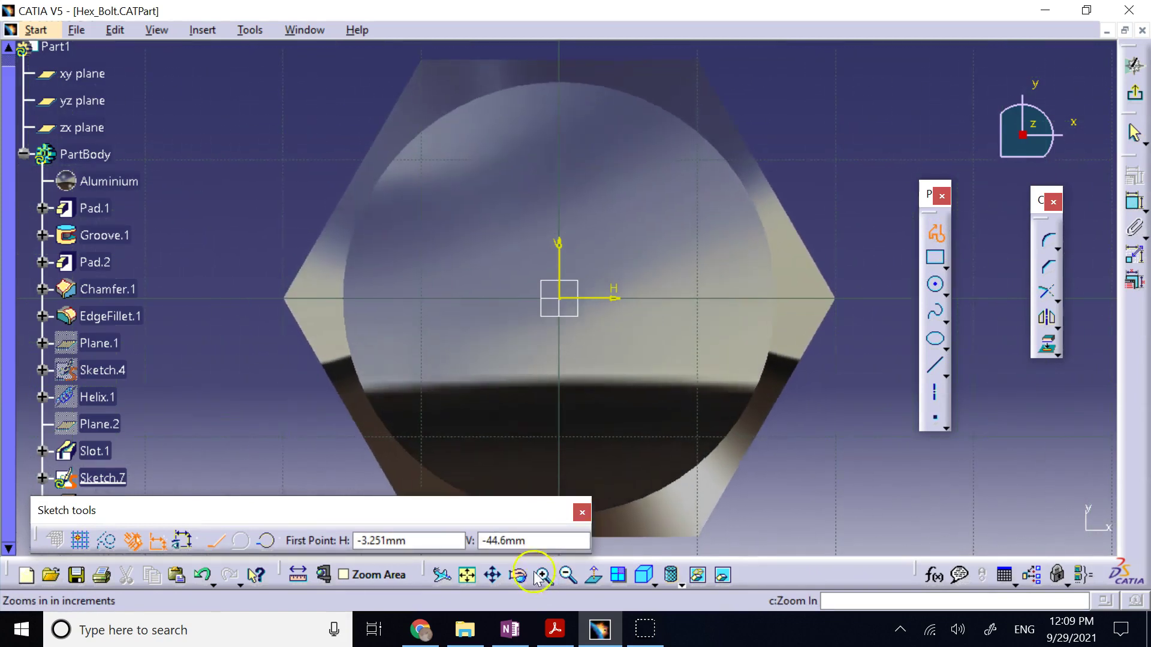
click(430, 237)
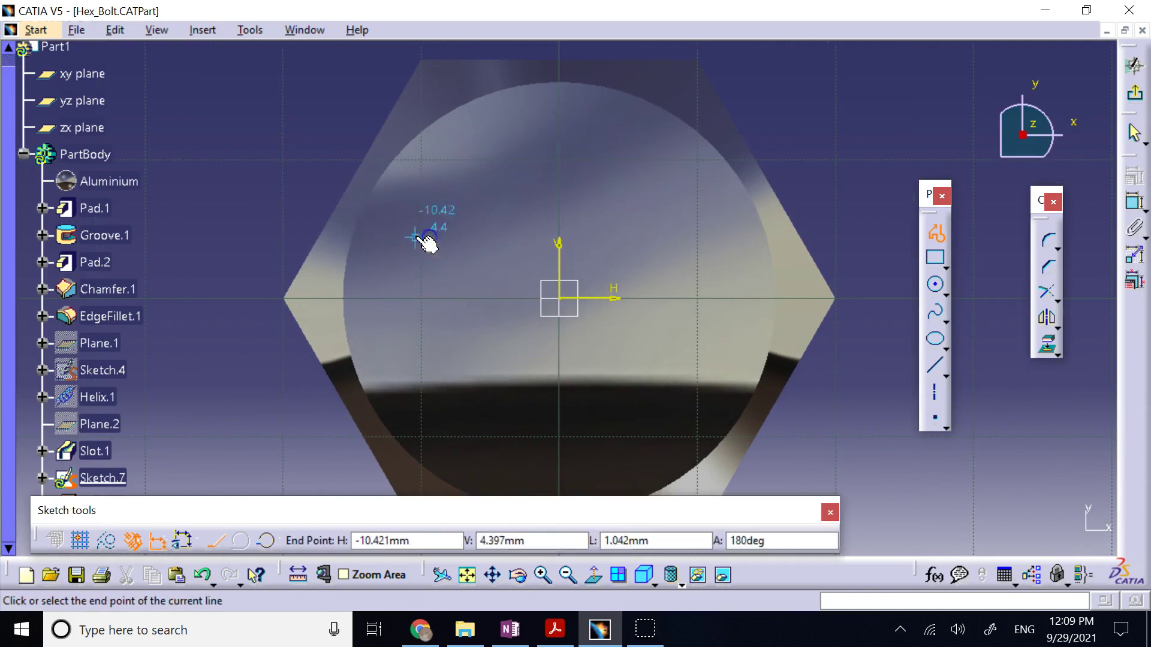
click(387, 238)
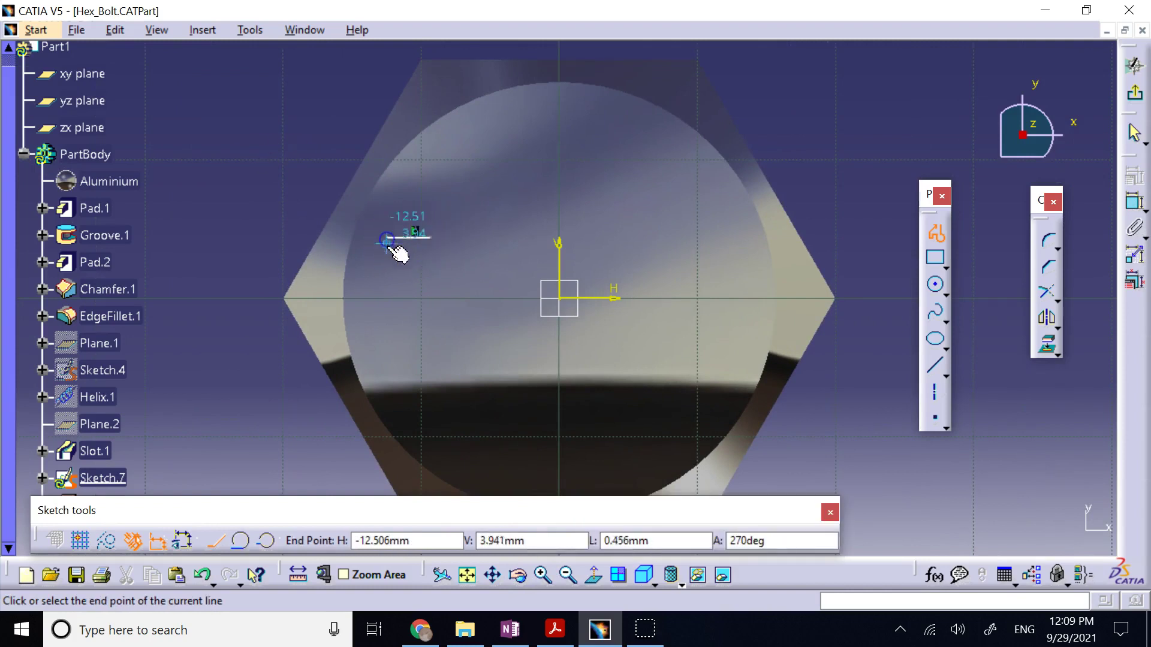
click(387, 354)
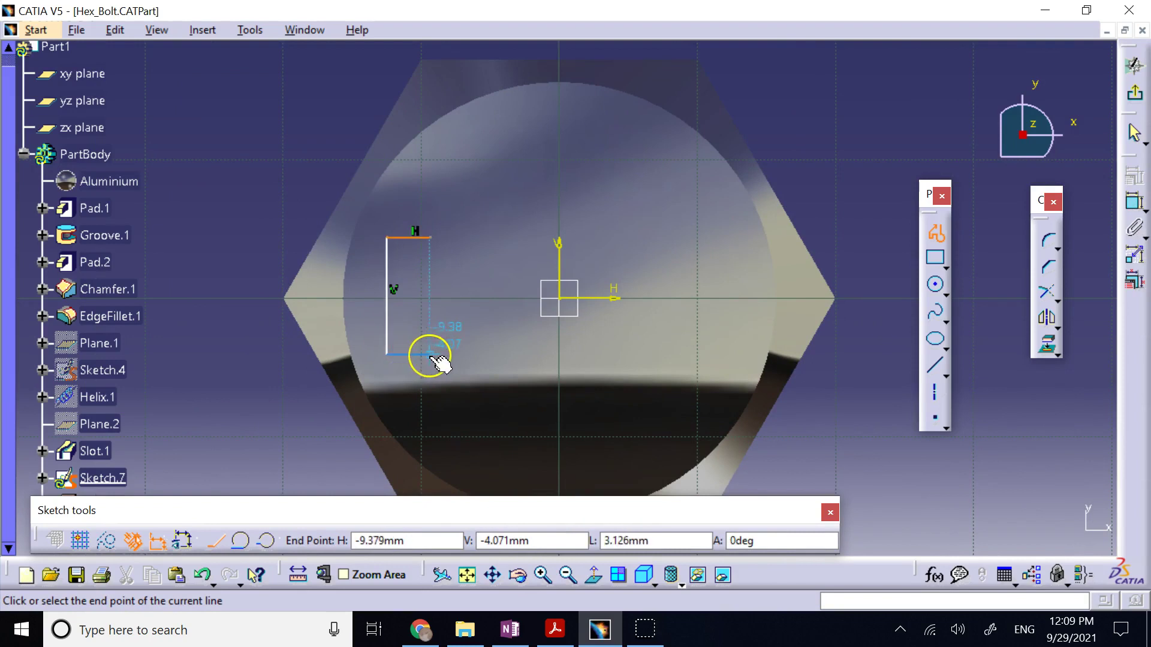
click(428, 354)
click(430, 338)
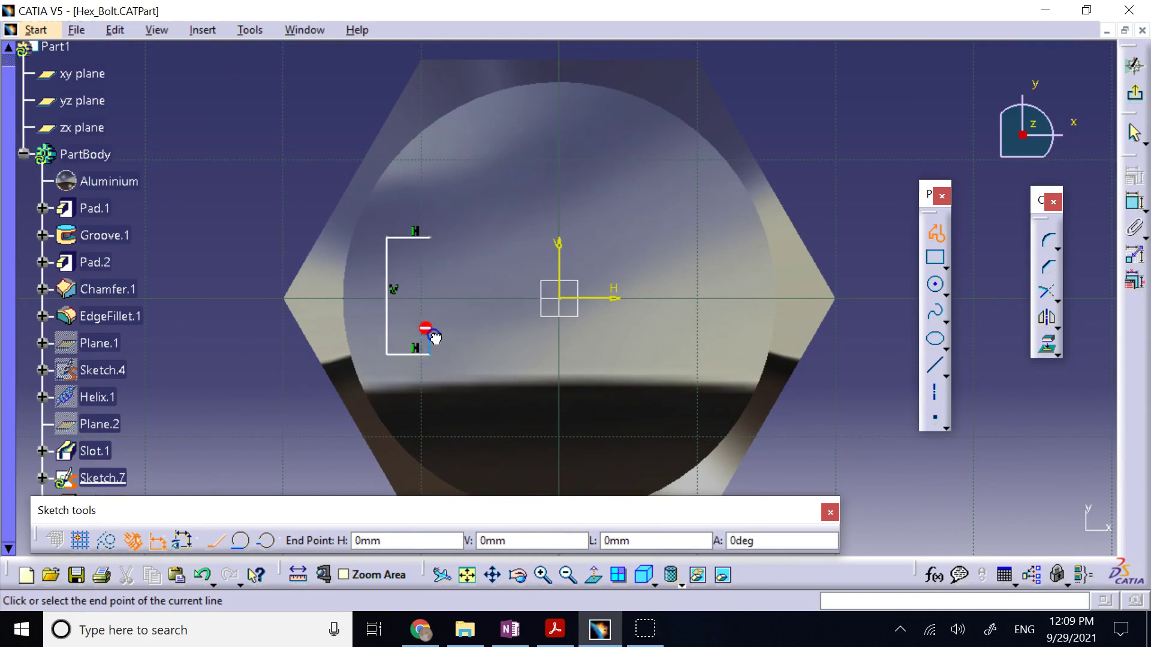
click(397, 337)
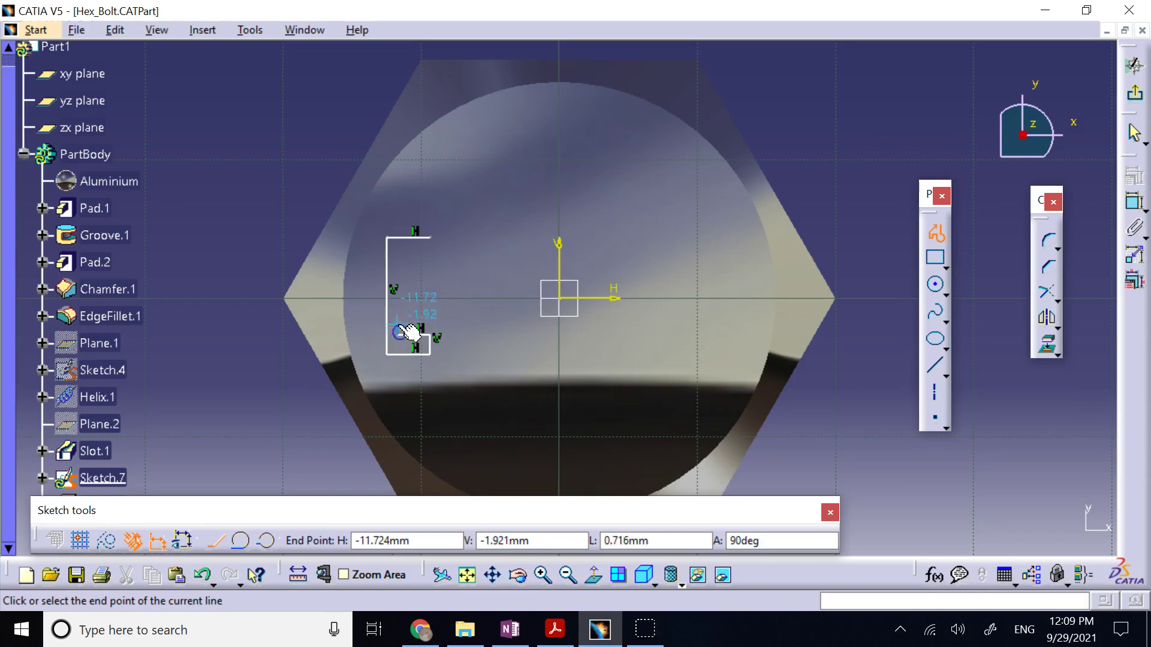
- Draw the E's middle and top arms and close the outline at its start point
click(398, 313)
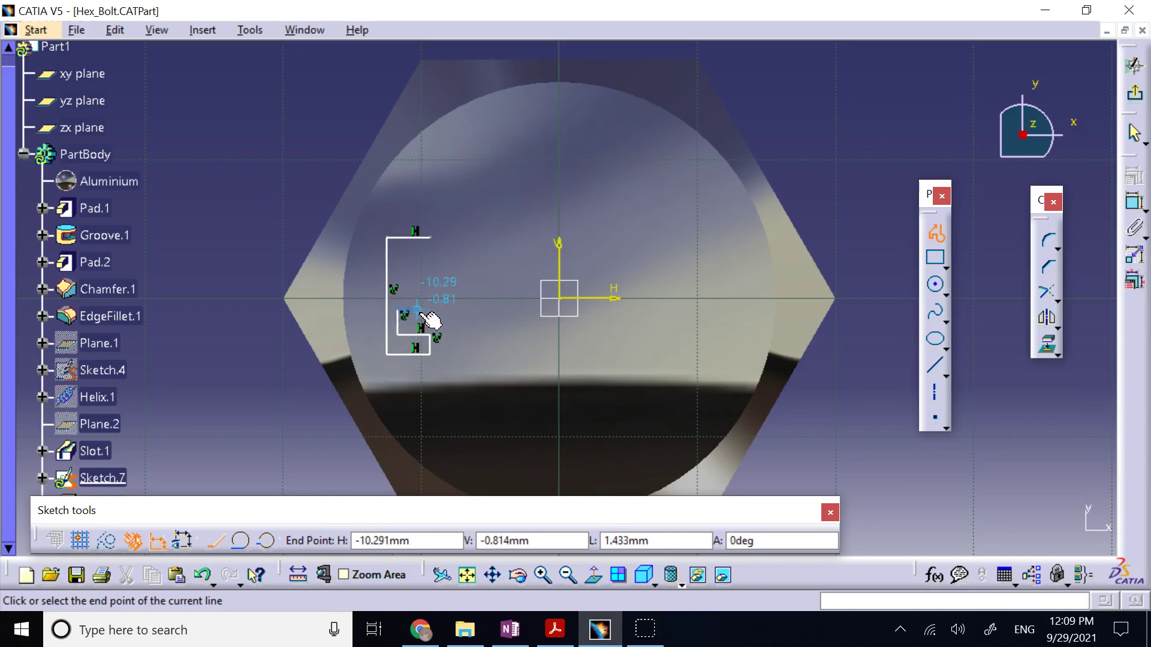
click(421, 309)
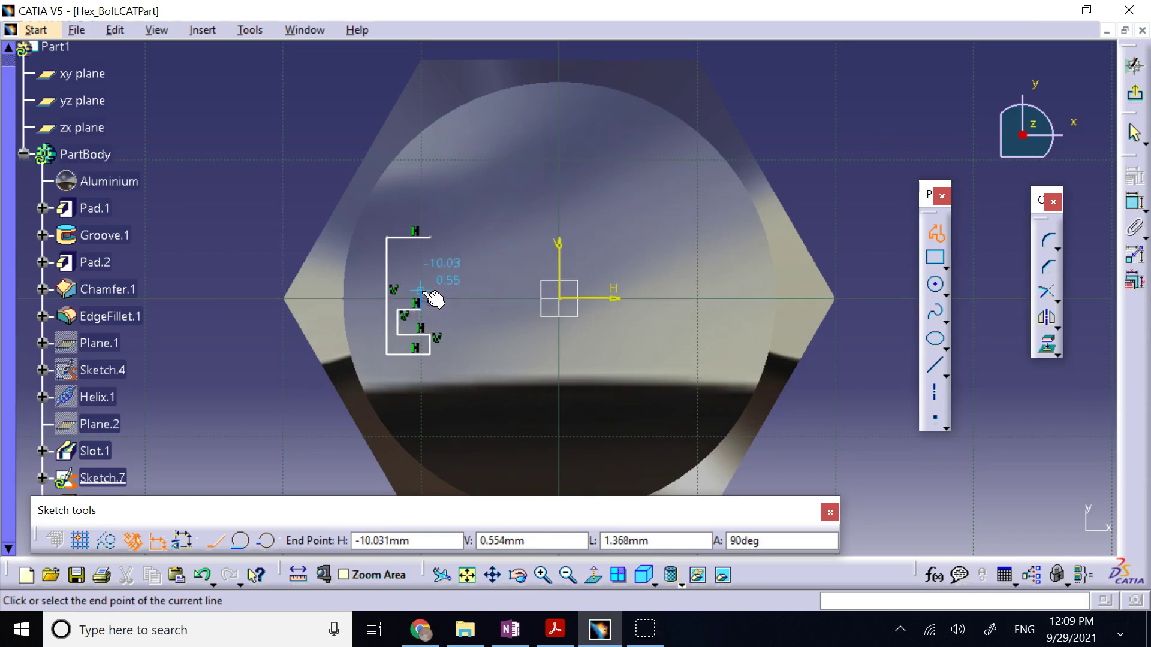
click(422, 291)
click(397, 291)
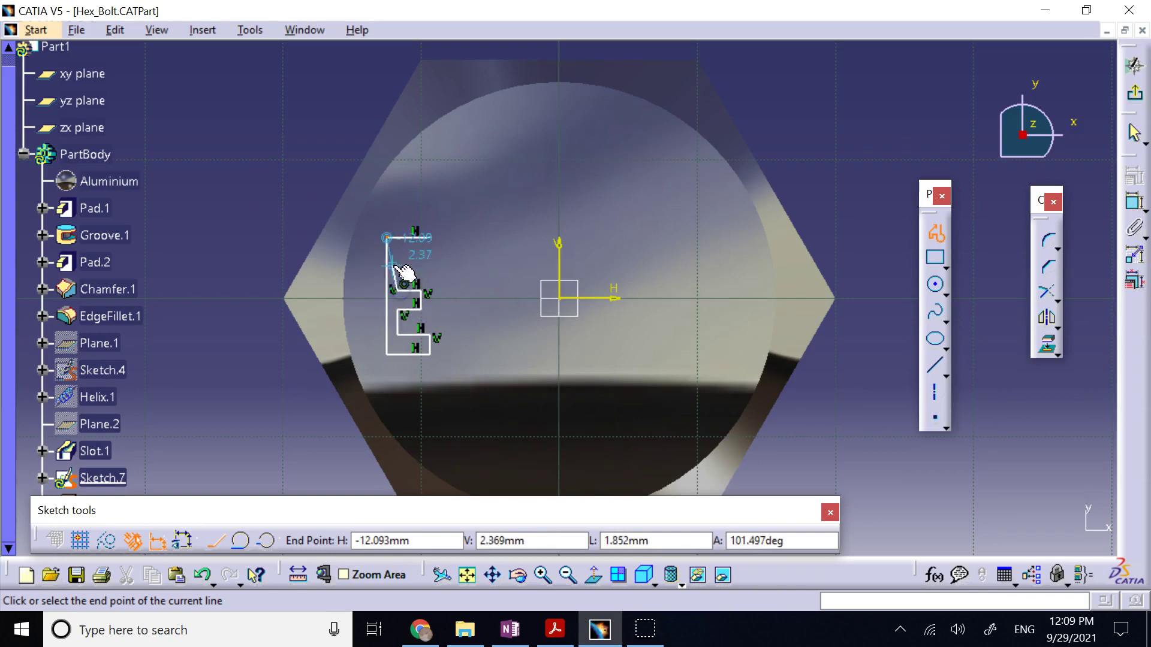
click(399, 259)
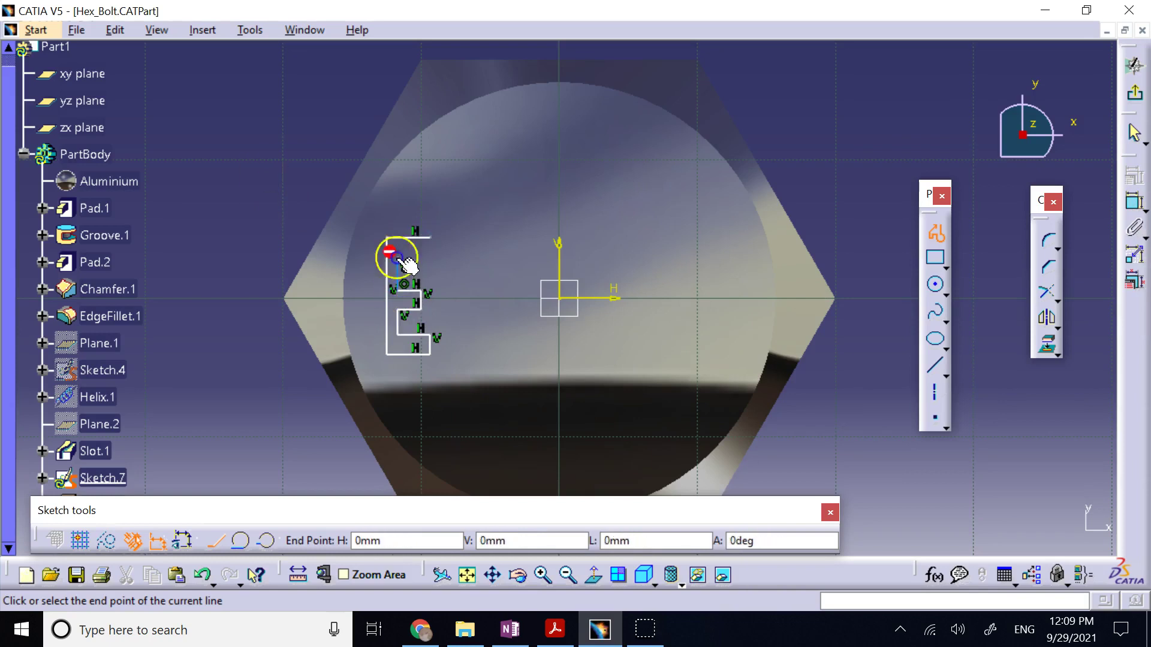
click(431, 259)
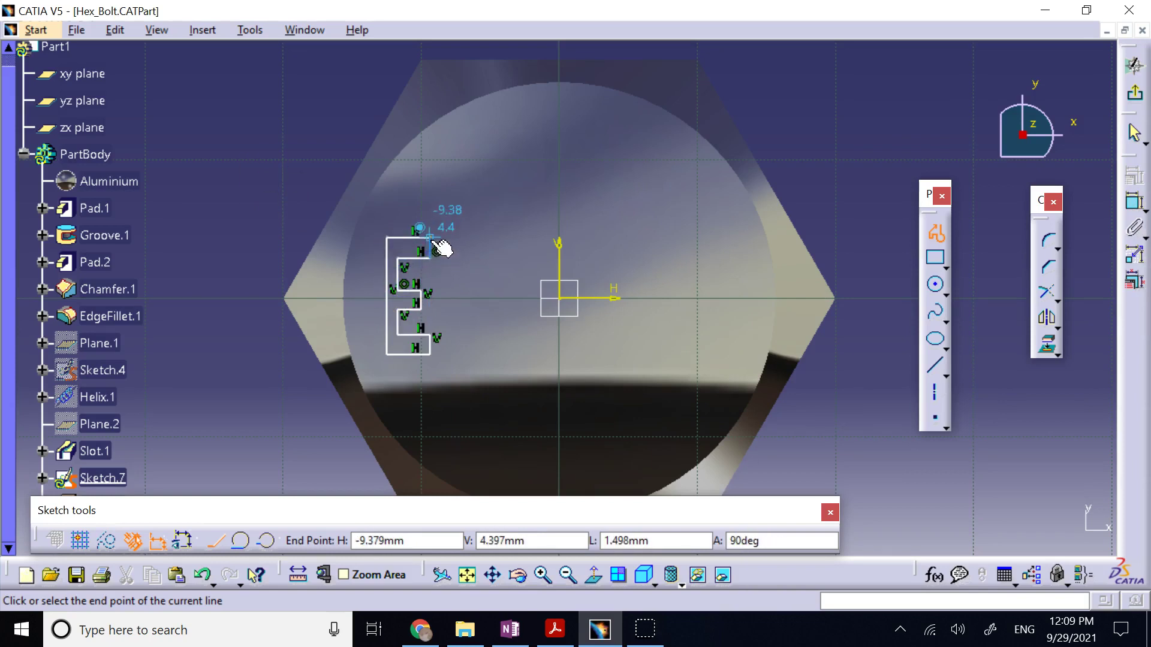
click(431, 240)
click(842, 114)
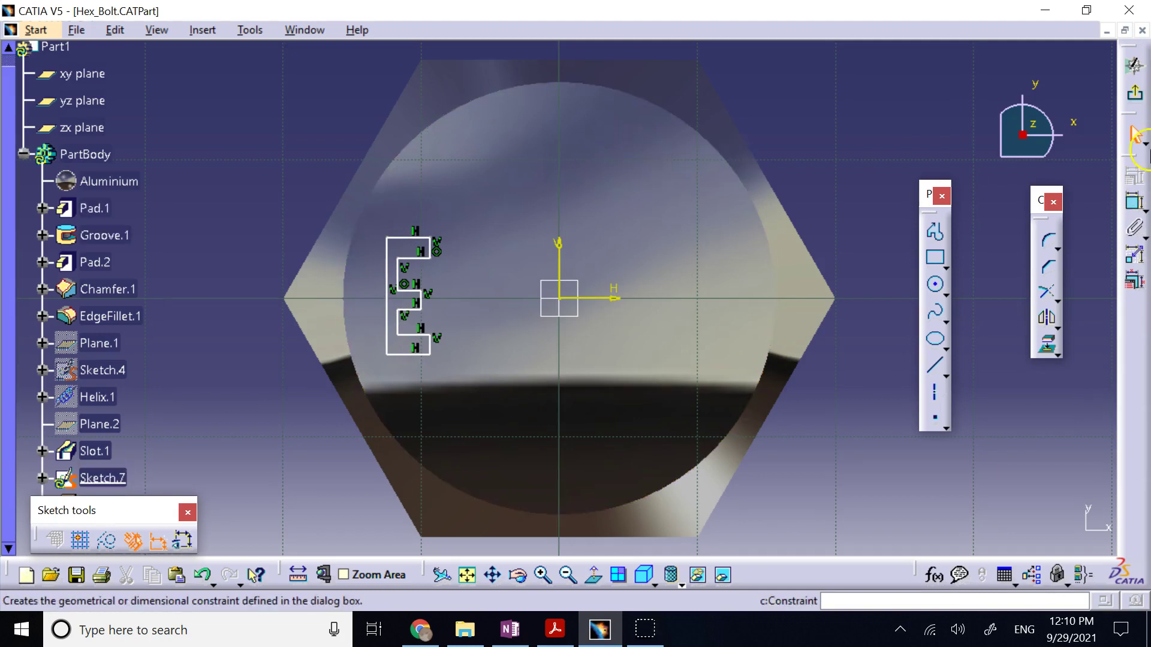
- Exit the sketcher and delete the hand-drawn Sketch.7 from the part
click(1138, 95)
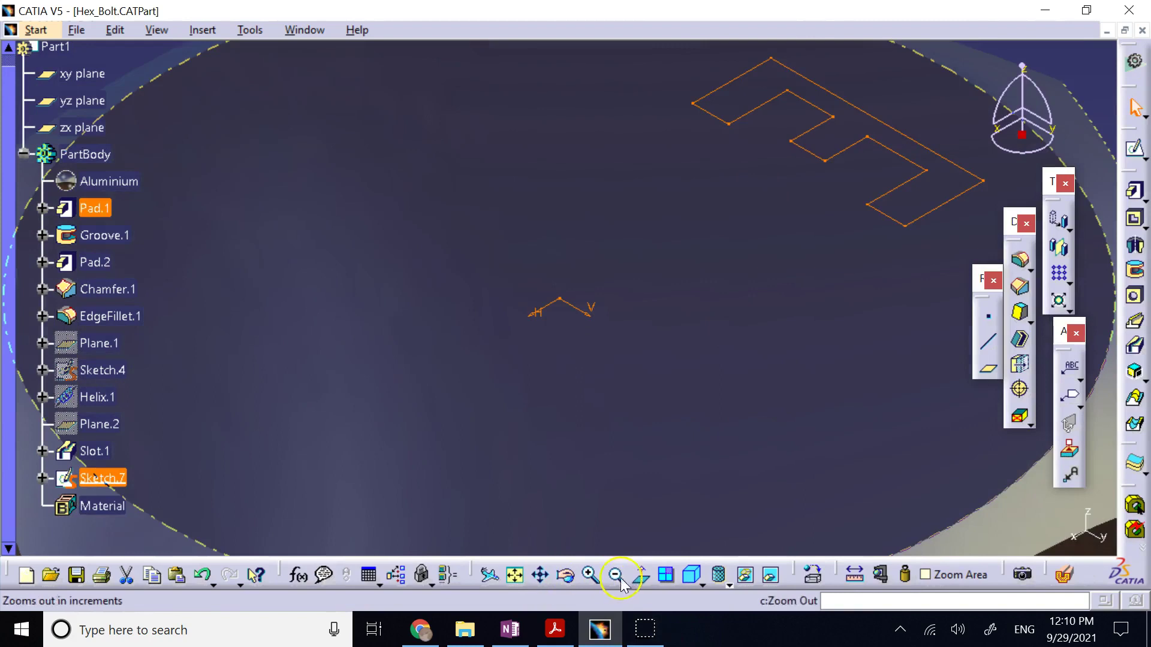
click(515, 575)
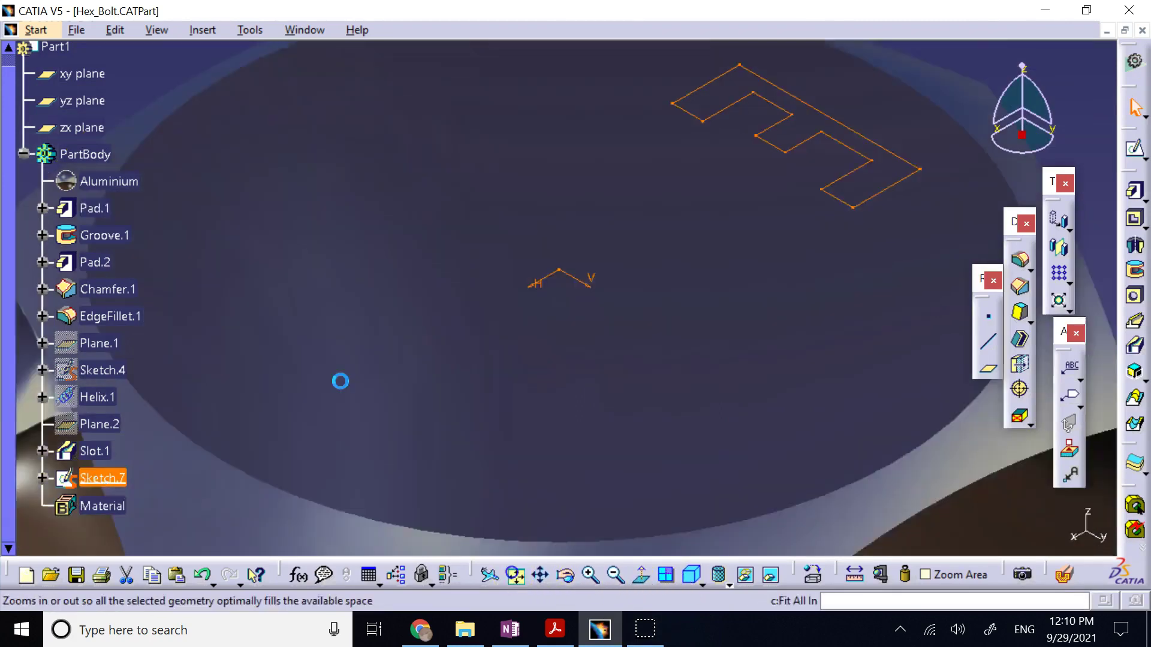
right_click(107, 478)
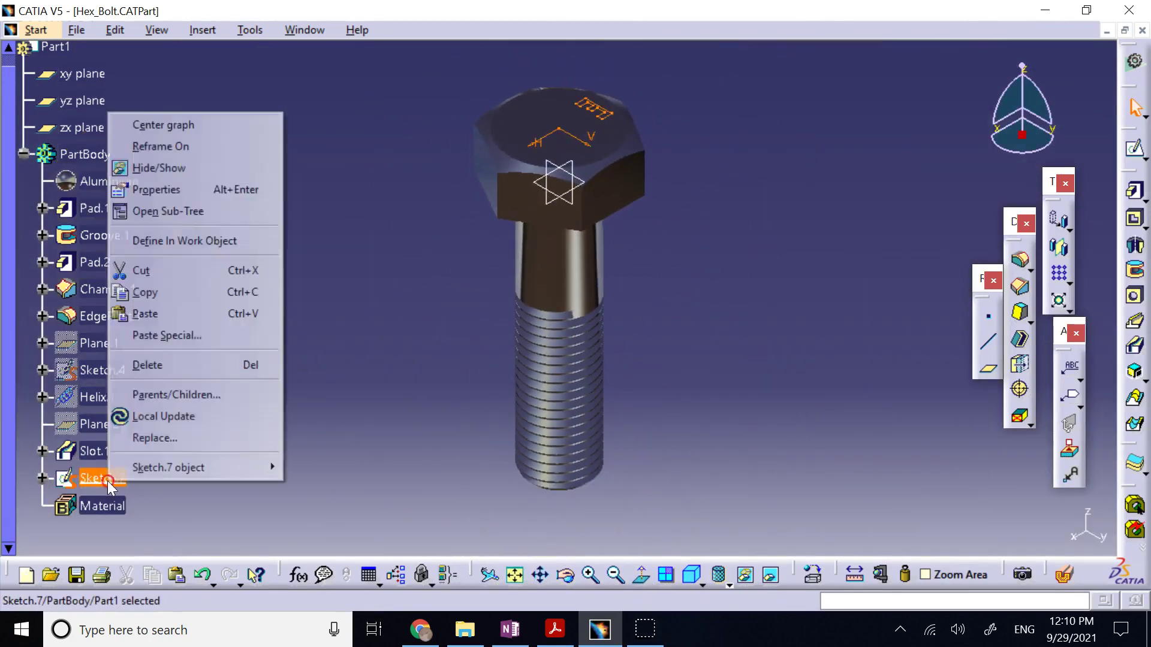
click(153, 366)
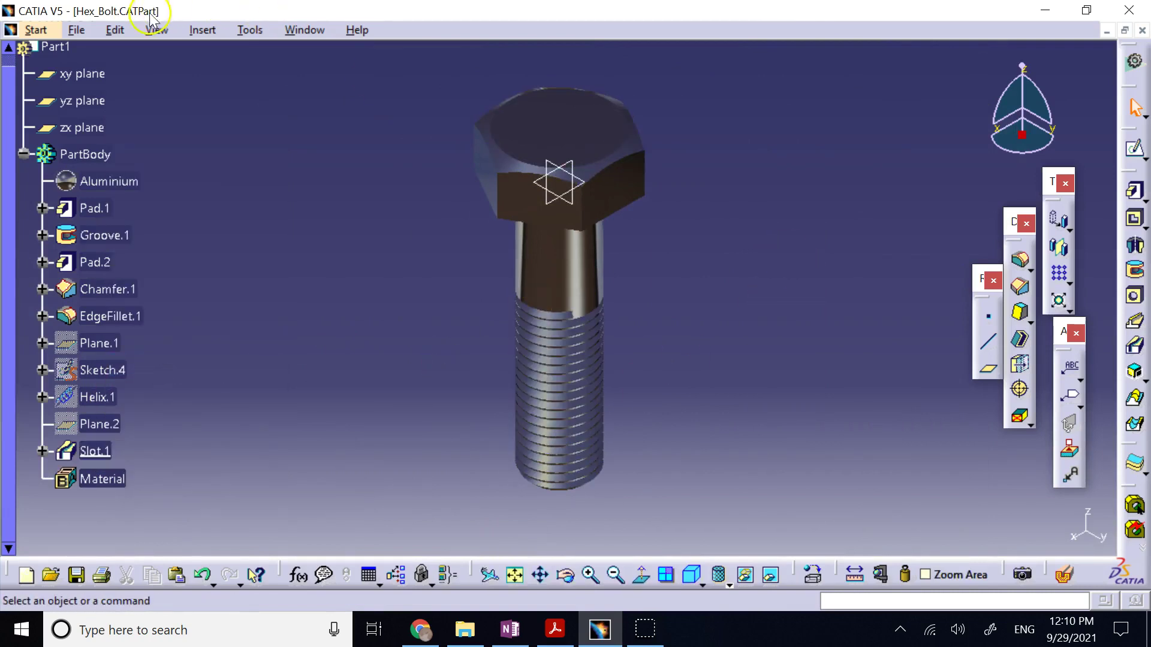
- Create a new Drawing document with an ANSI landscape sheet
click(71, 32)
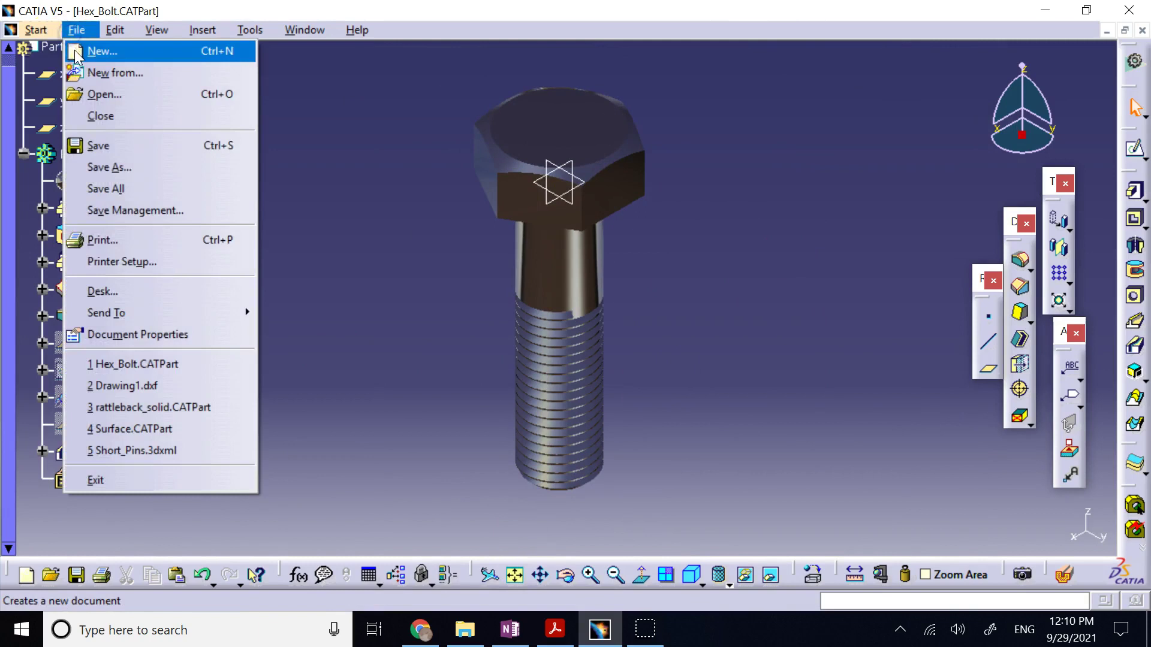
click(78, 49)
click(951, 468)
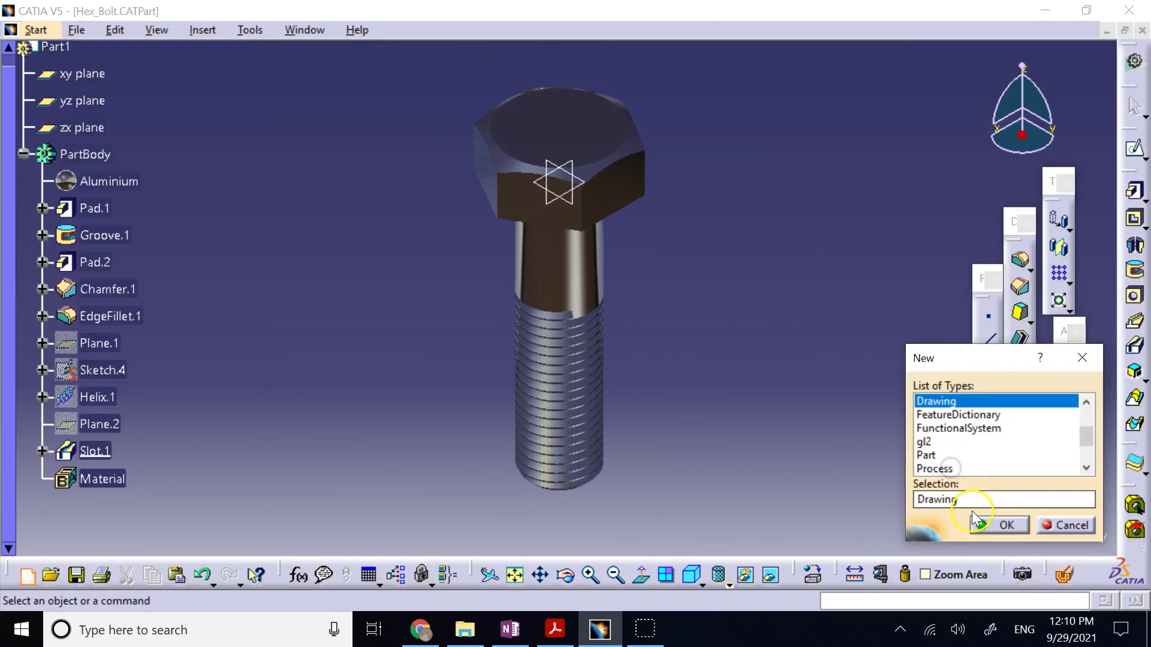
click(987, 527)
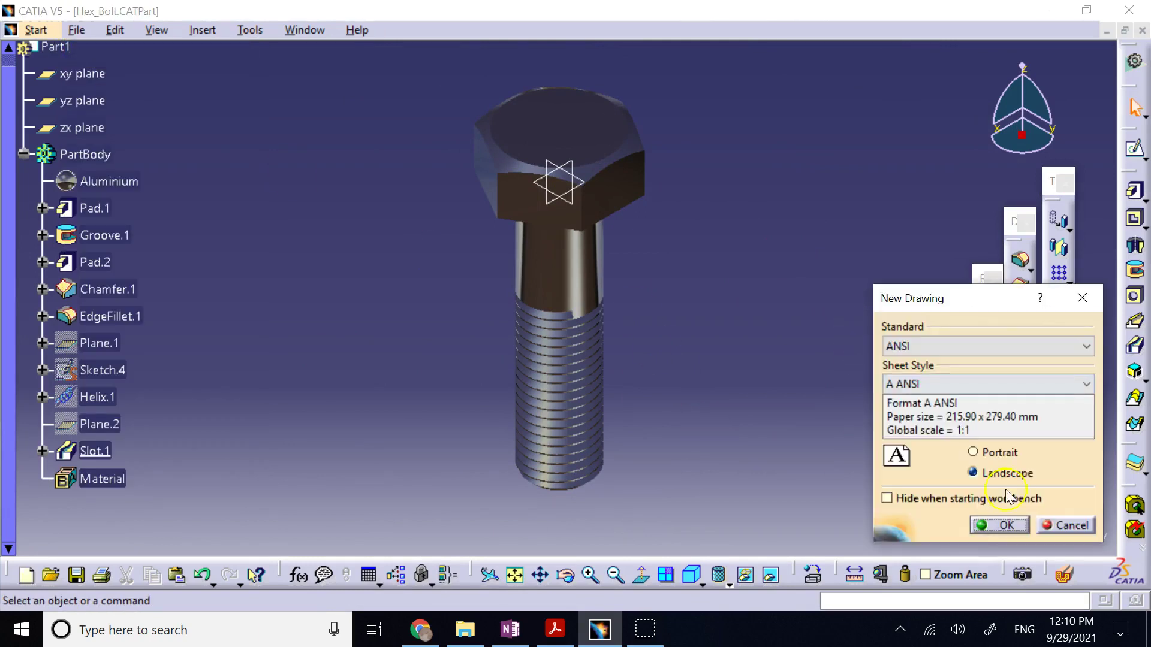
click(1002, 536)
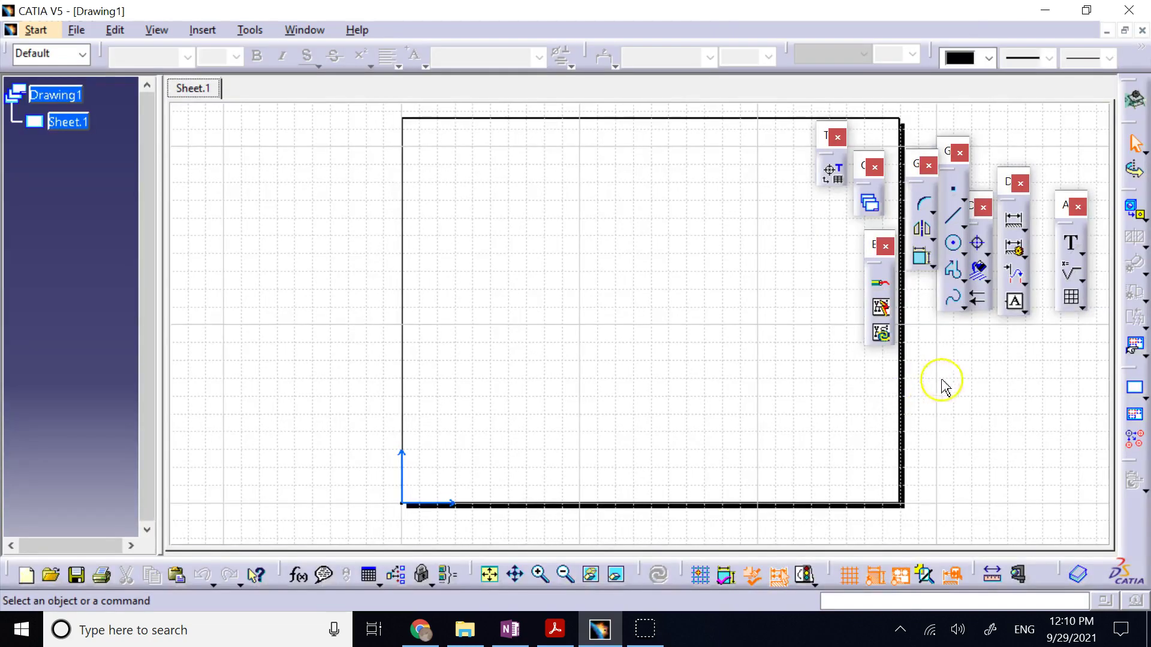
- Place the text ERAU on Sheet.1 with a 10.0 mm font size
click(1073, 243)
click(509, 256)
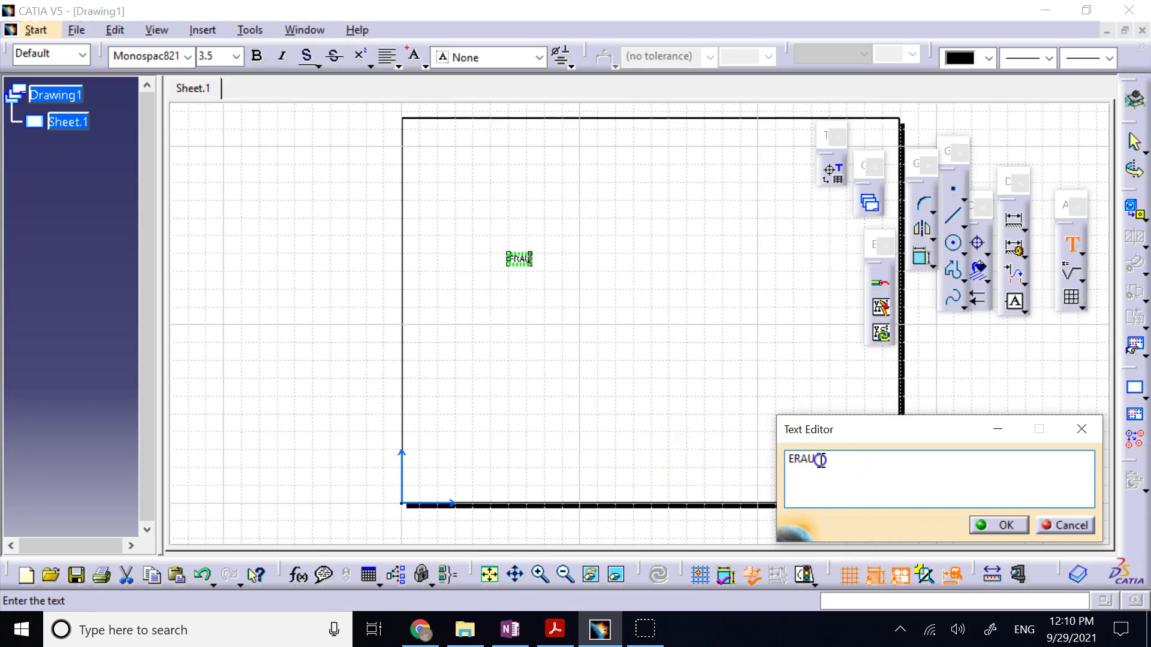
drag(817, 459, 773, 459)
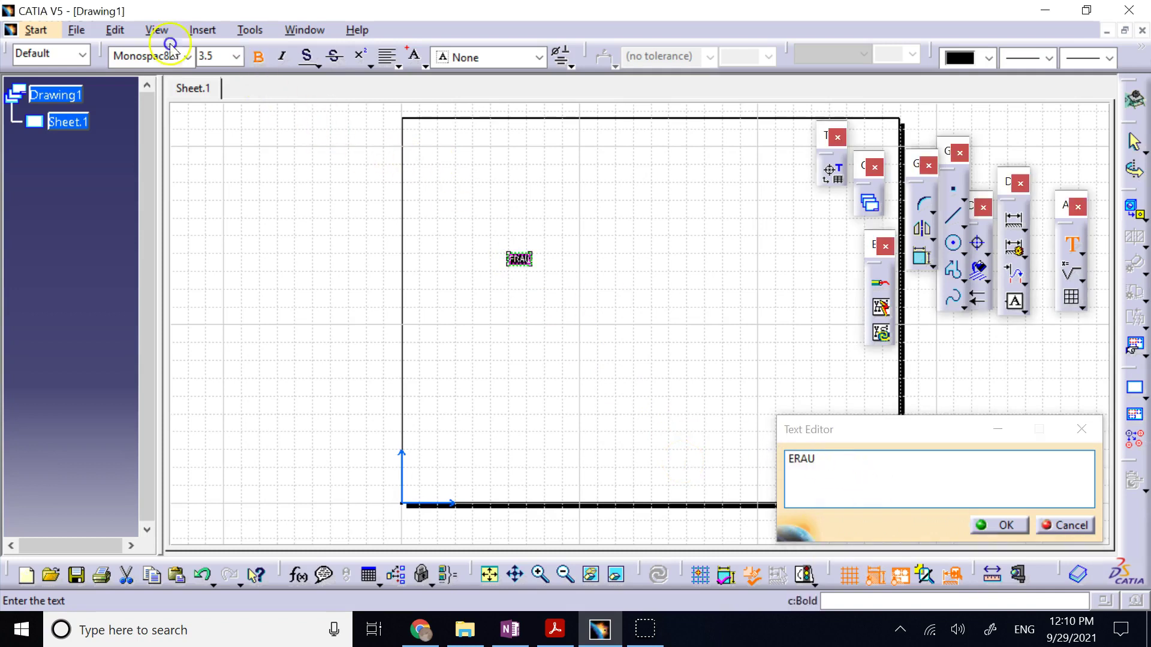
click(237, 57)
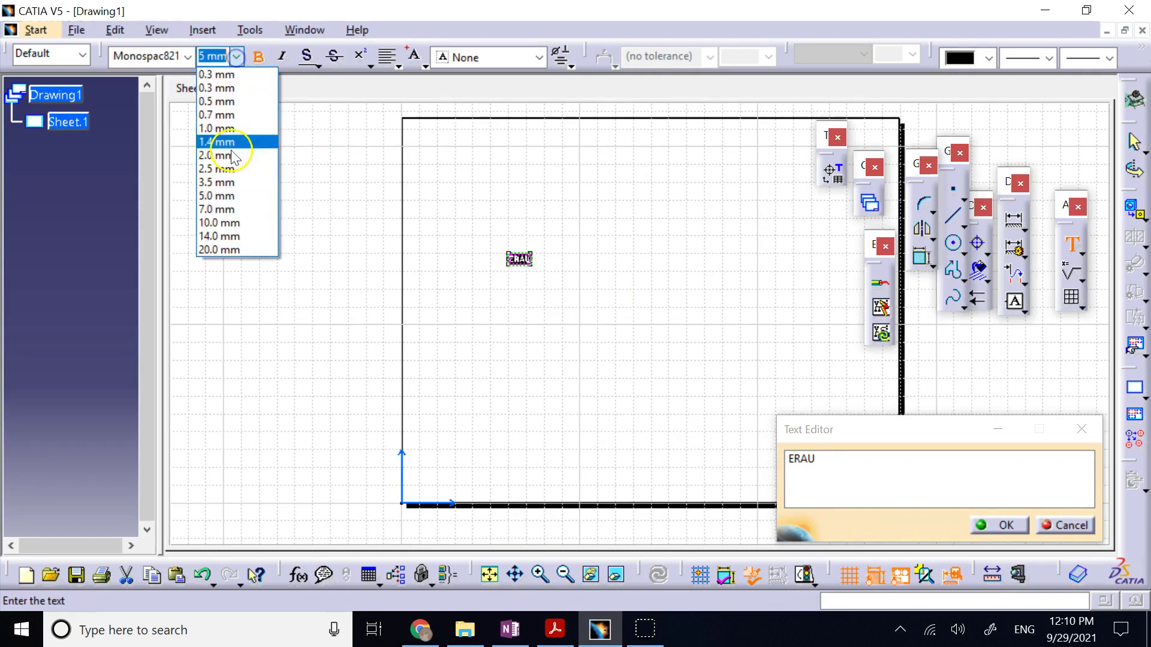
click(224, 222)
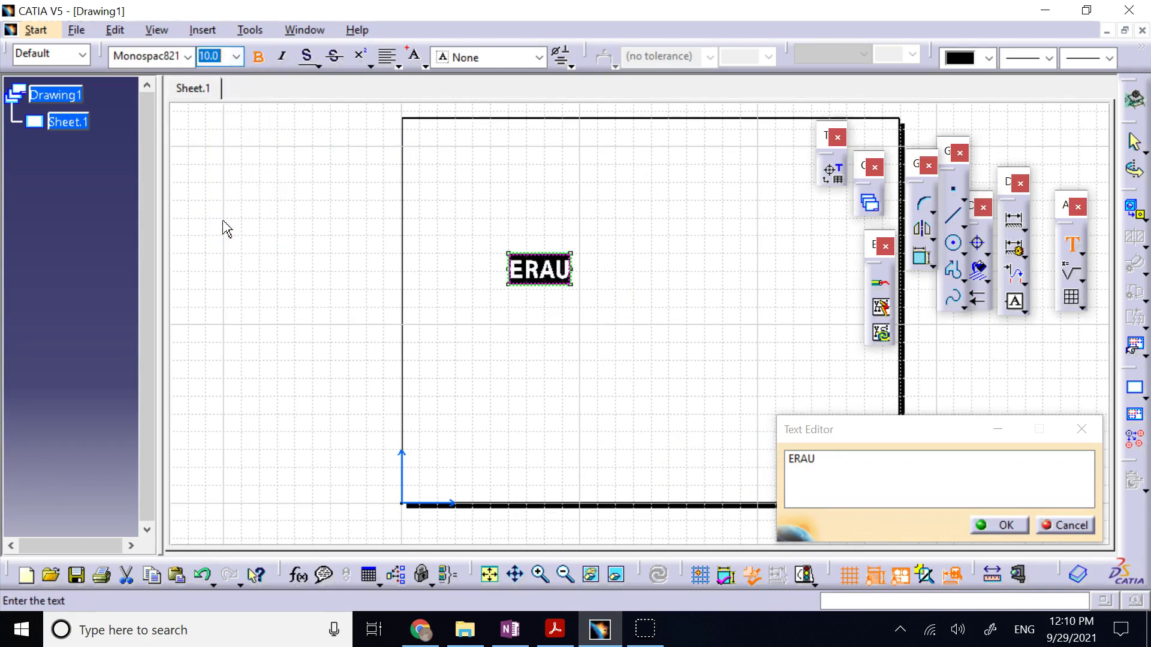
click(811, 459)
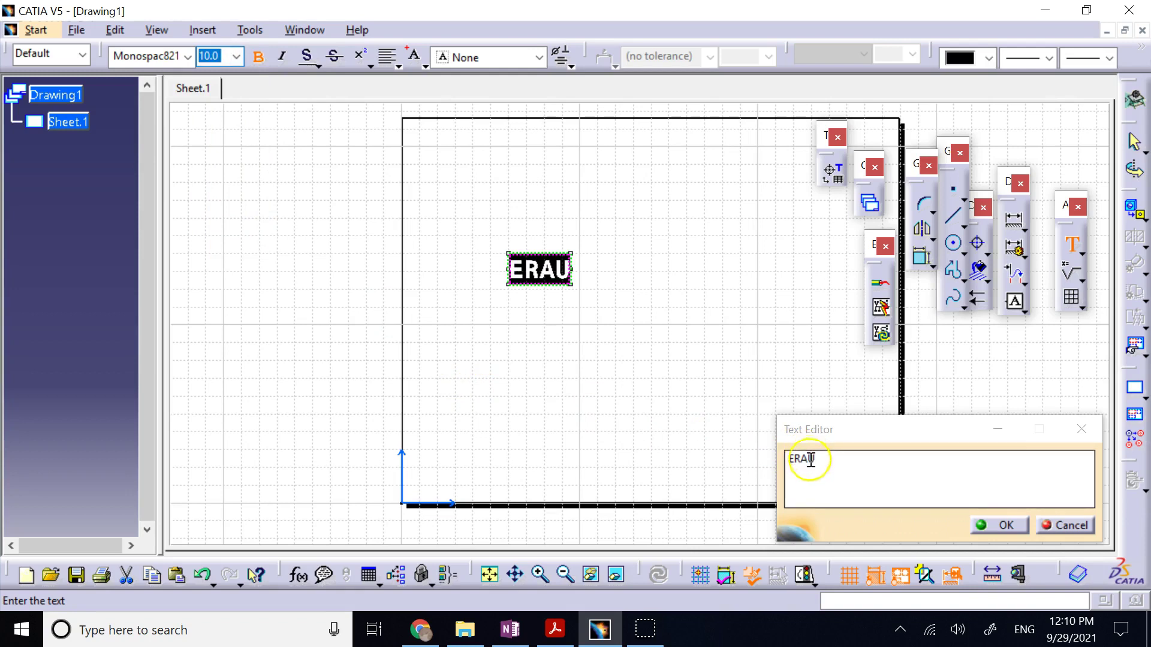
click(986, 525)
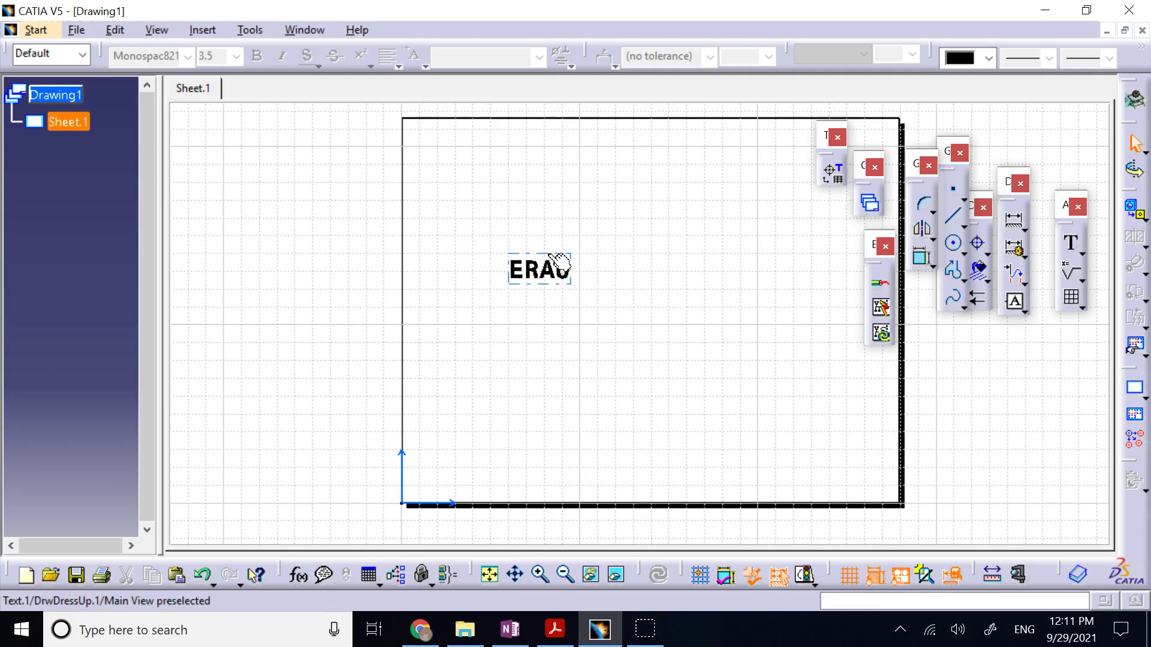
- Copy the ERAU text and switch to the Hex_Bolt.CATPart window
right_click(552, 257)
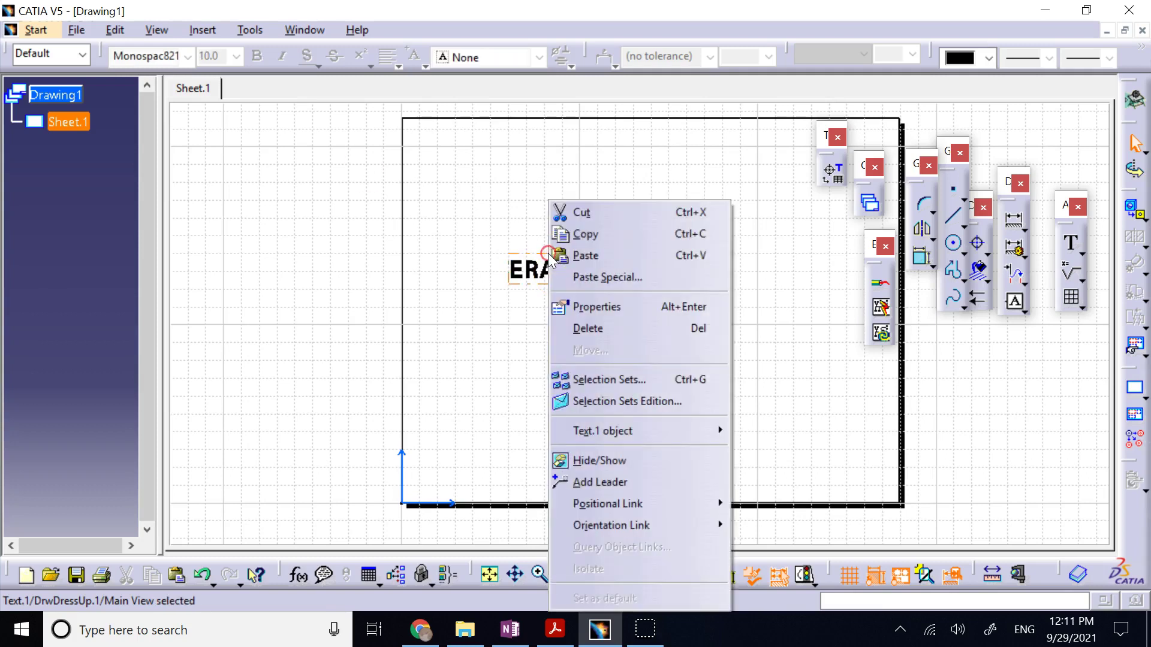
click(593, 243)
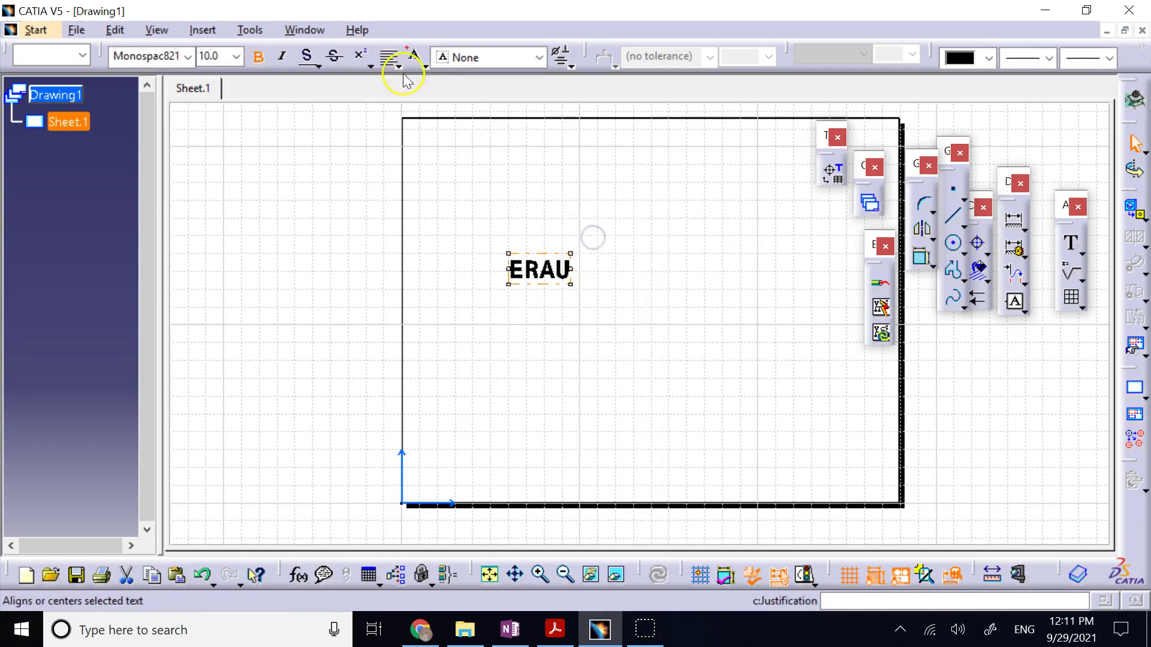
click(323, 29)
click(347, 168)
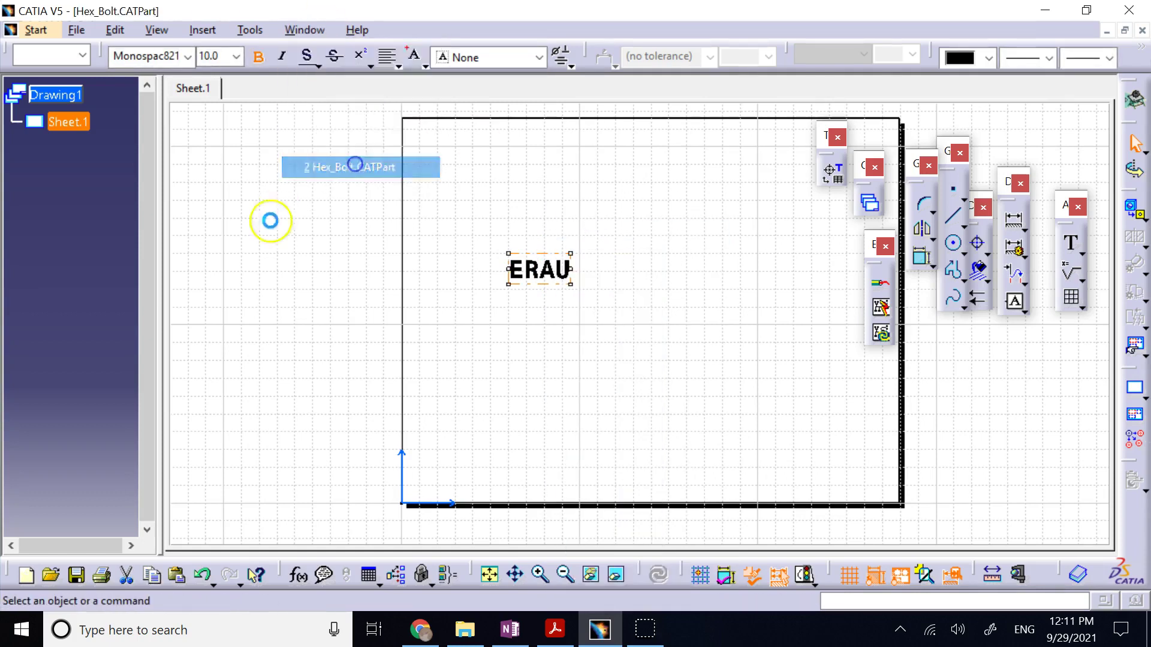
- Try pasting ERAU into a new head-face sketch, dismiss the Paste Error, and exit
click(573, 150)
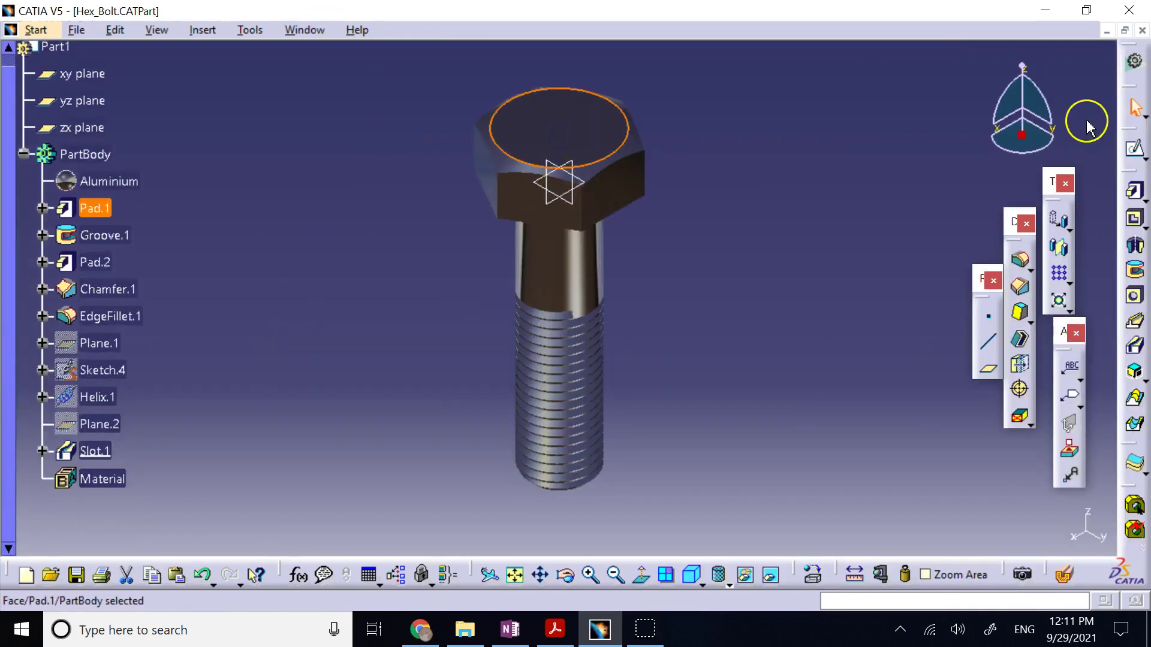
click(1135, 147)
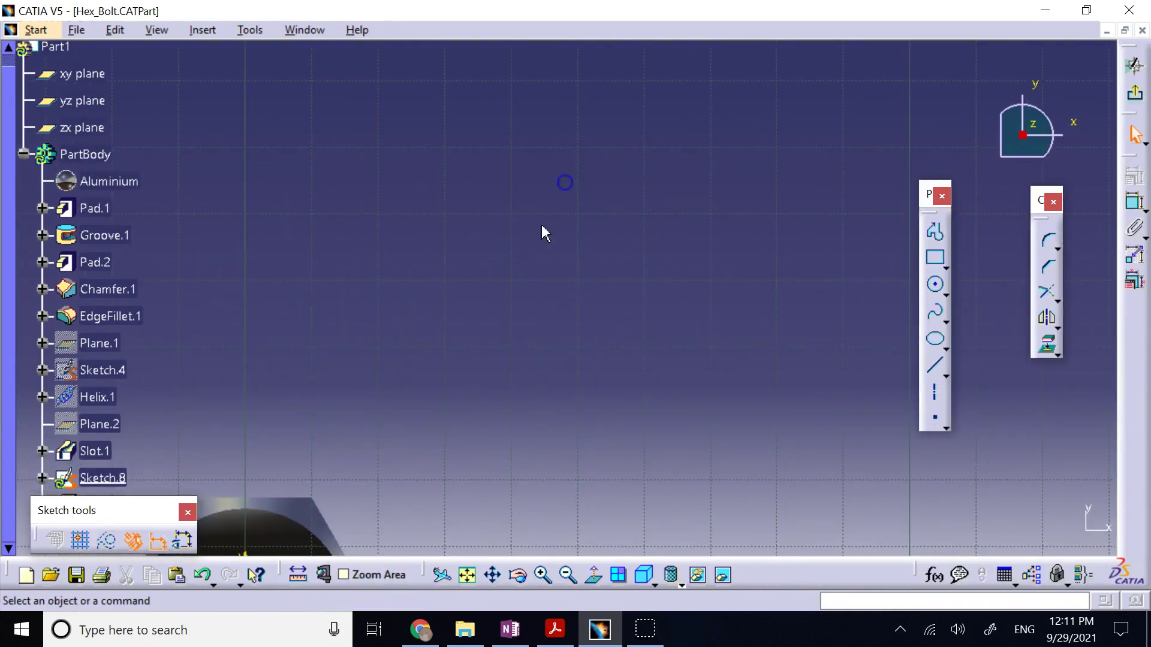
click(471, 574)
click(638, 280)
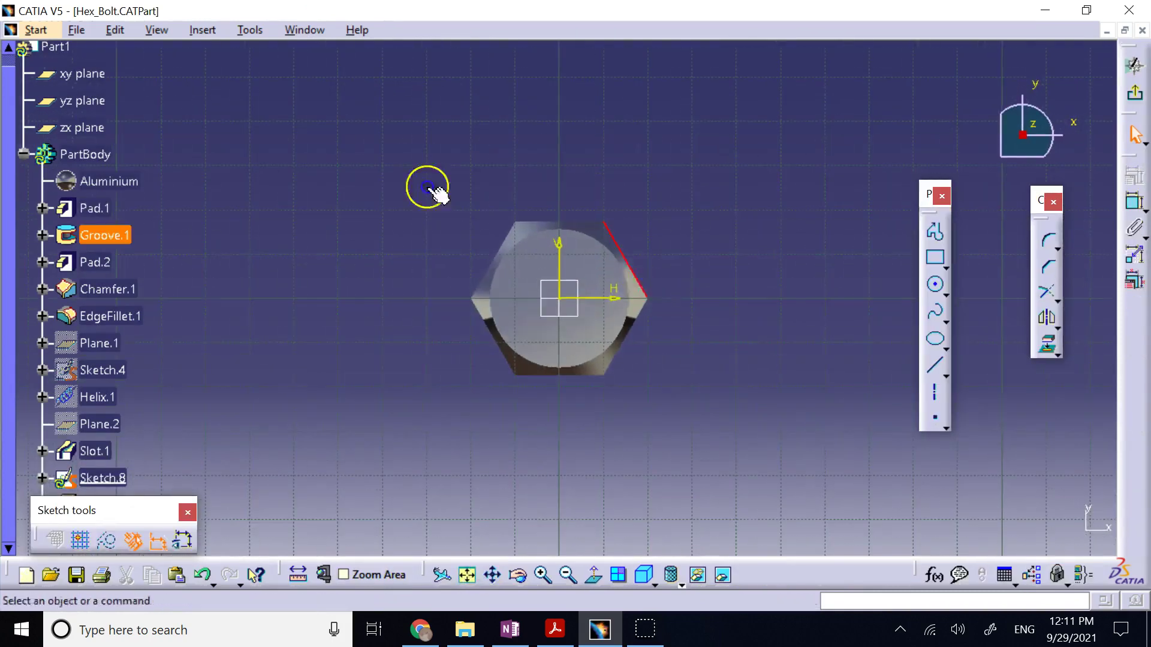
key(ctrl+v)
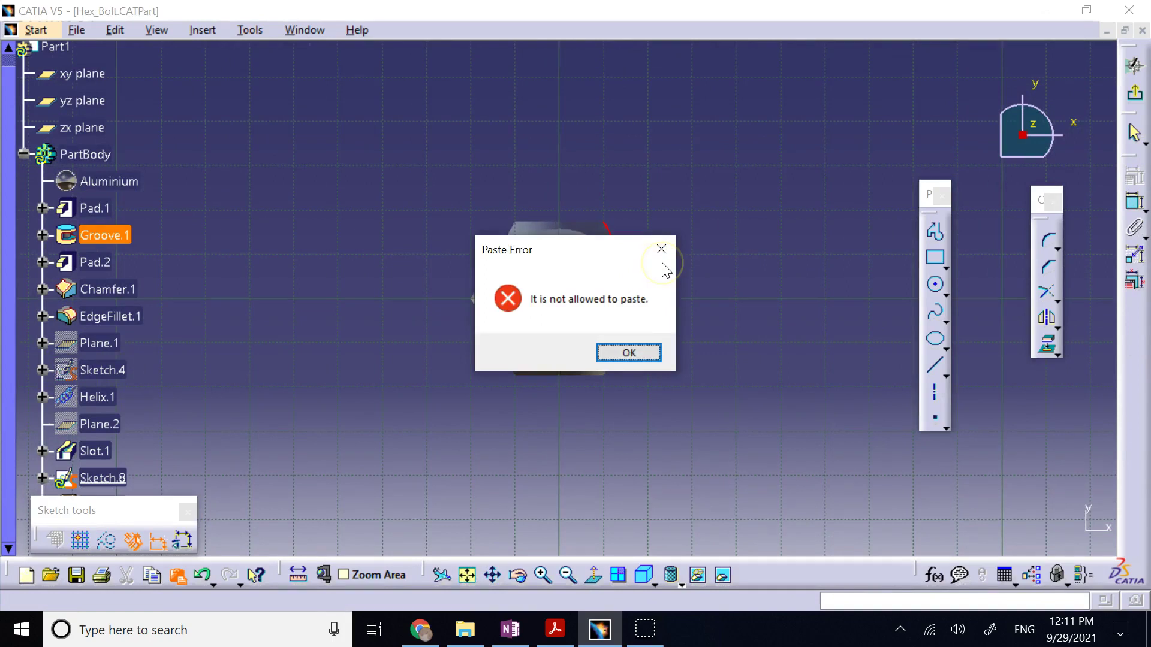
click(658, 353)
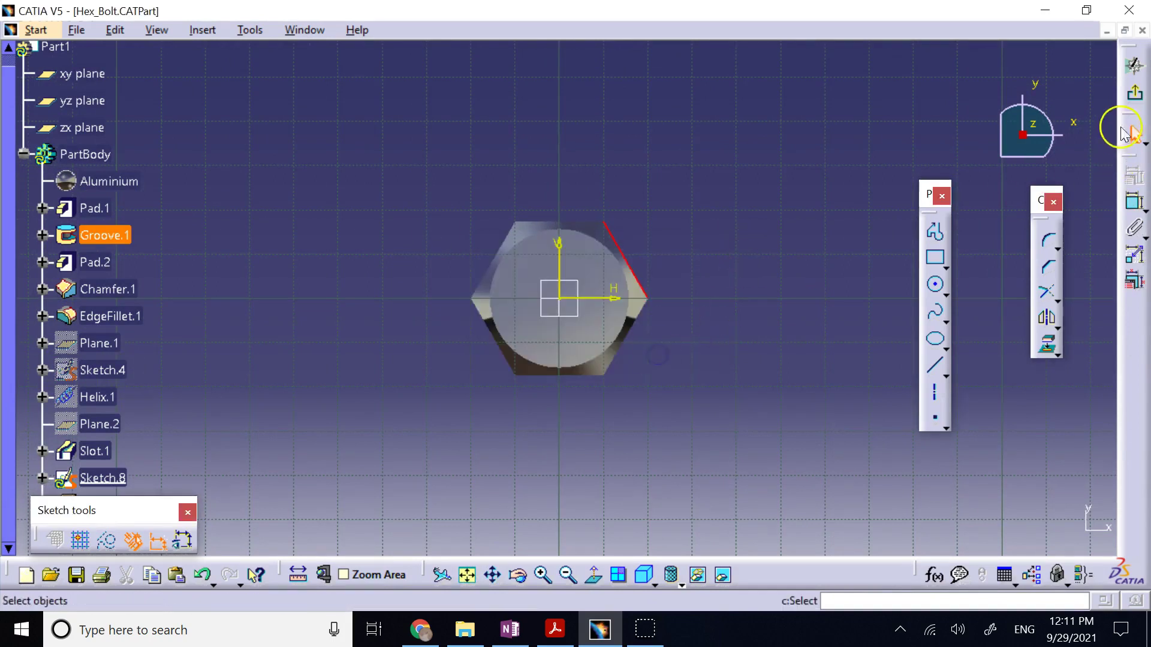
click(1137, 99)
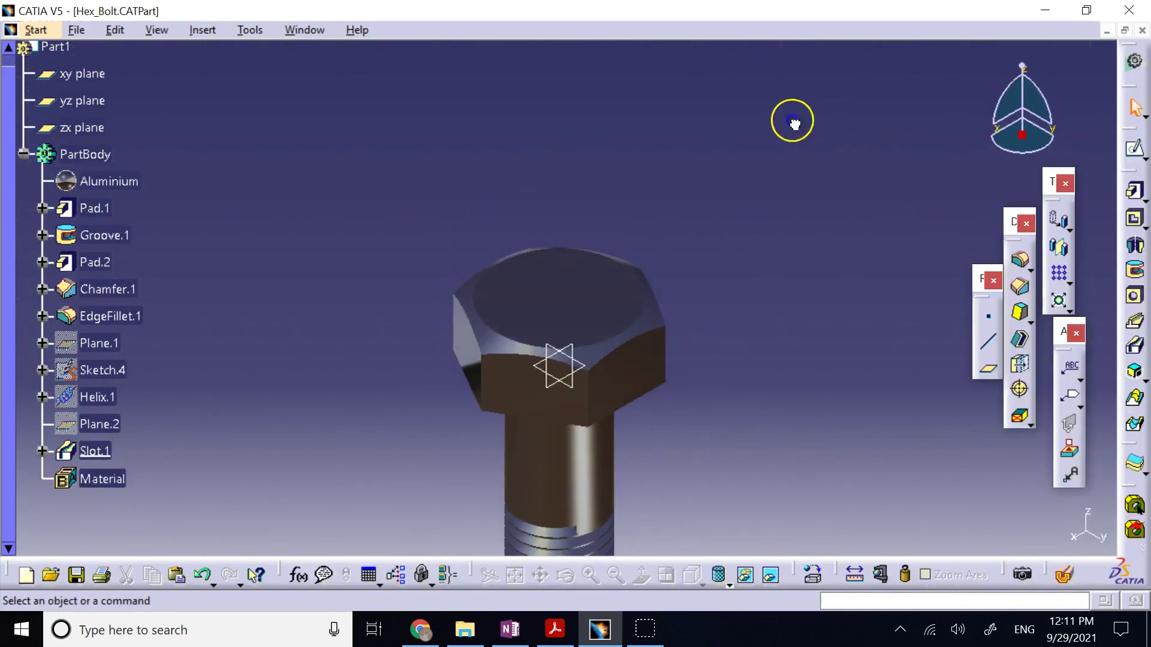
click(514, 576)
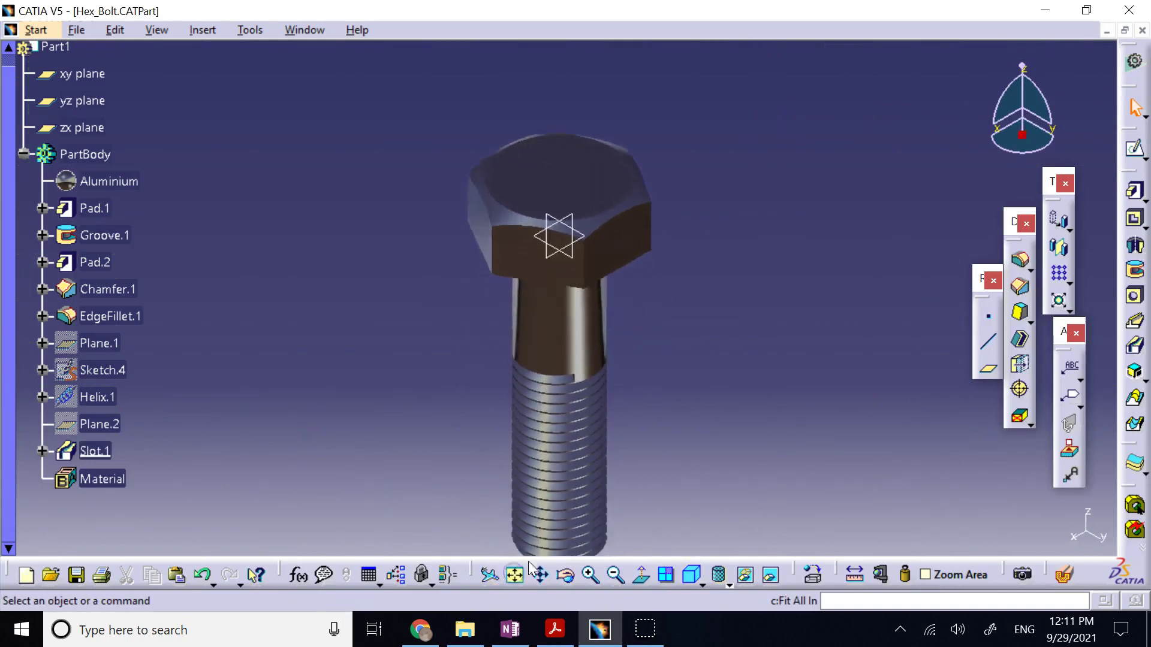
- Switch back to Drawing1 and save it as a dxf file named Drawing1
click(317, 31)
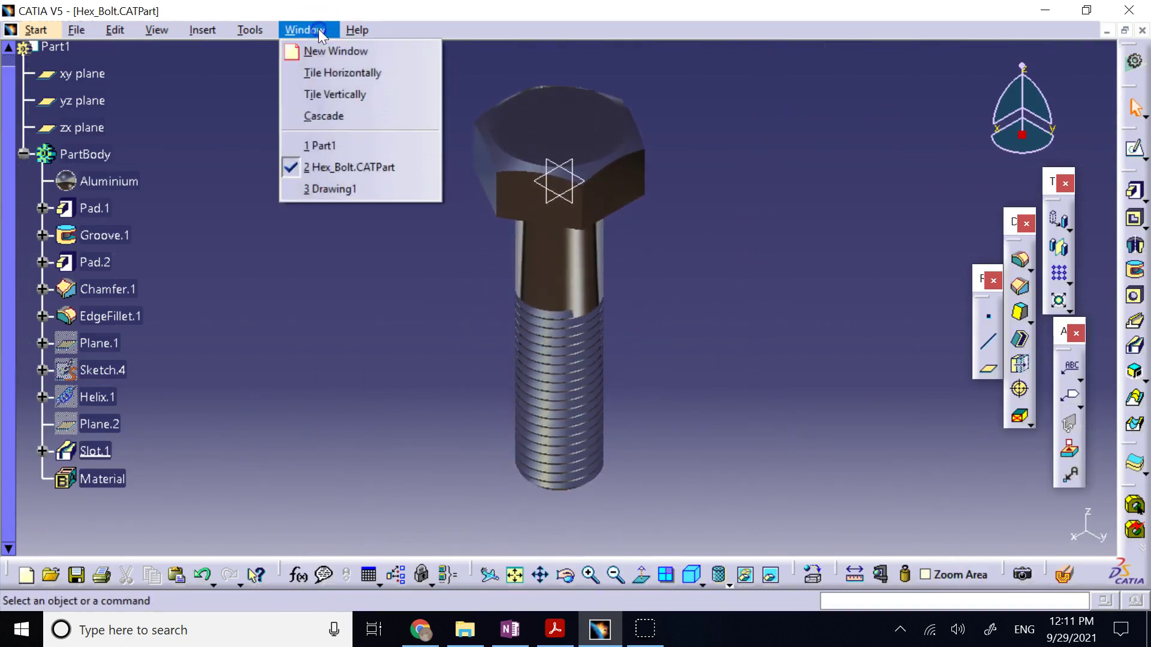
click(350, 191)
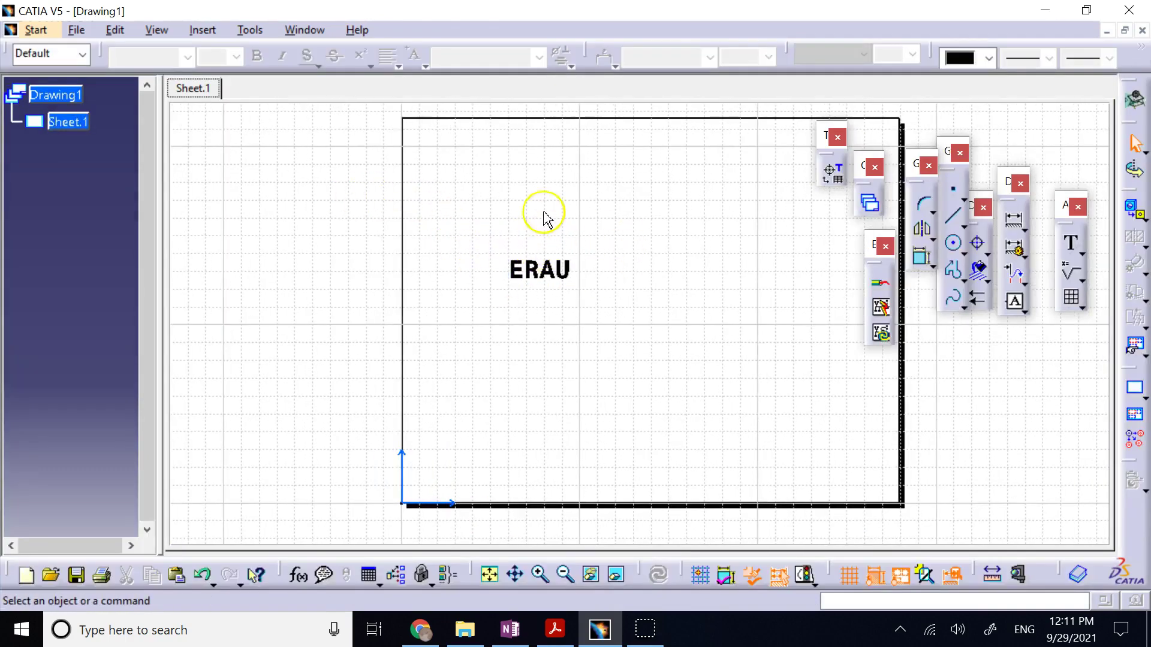
click(77, 30)
click(114, 167)
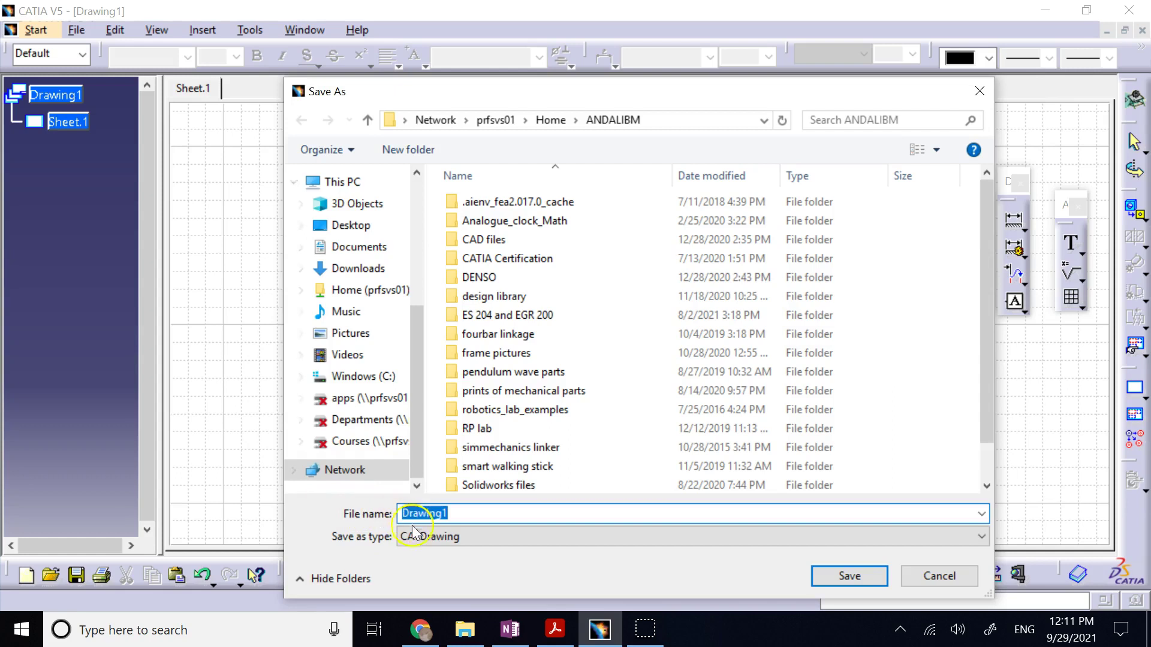
click(419, 537)
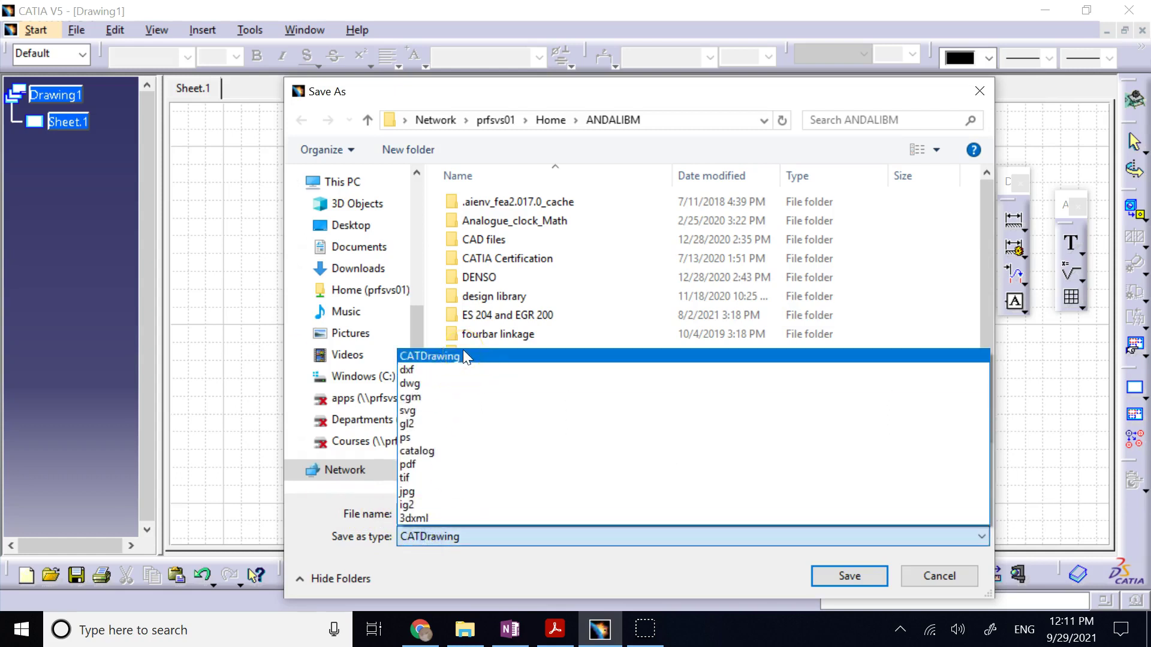
click(429, 365)
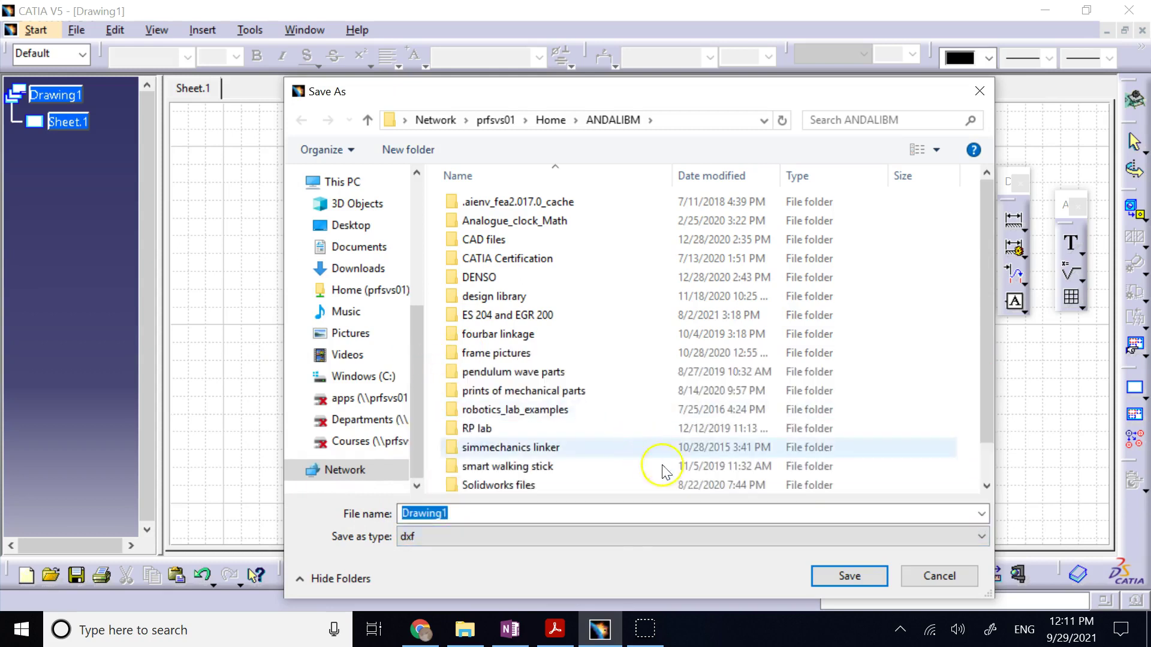
click(826, 576)
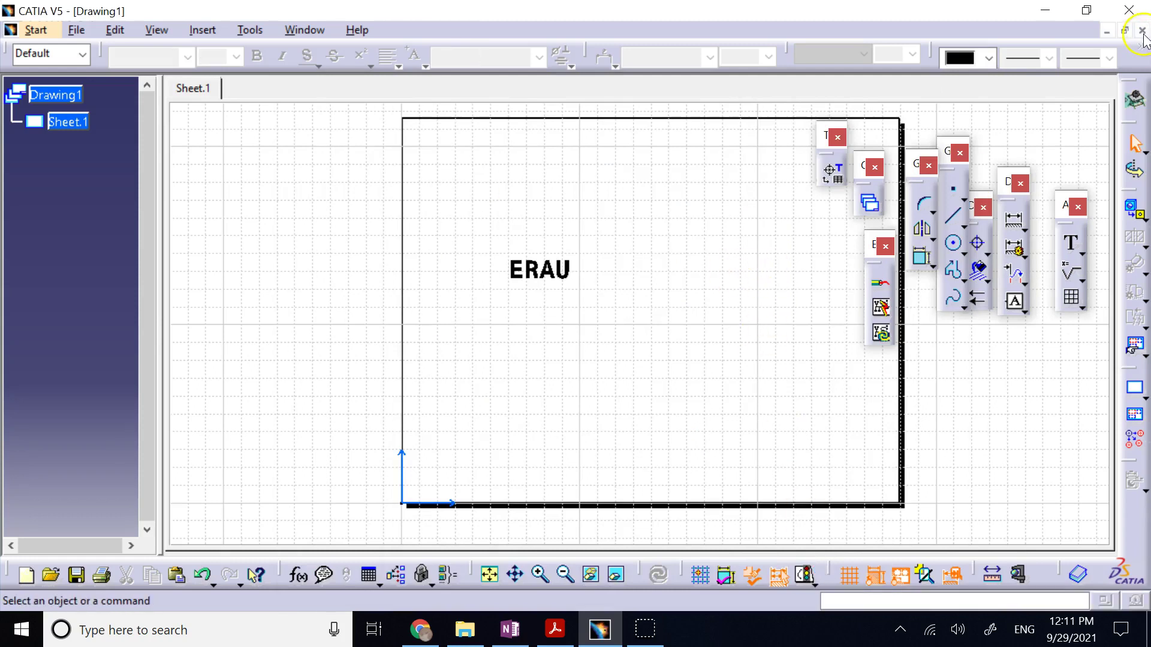
- Open the Drawing1 DXF file through the File Selection dialog
click(89, 29)
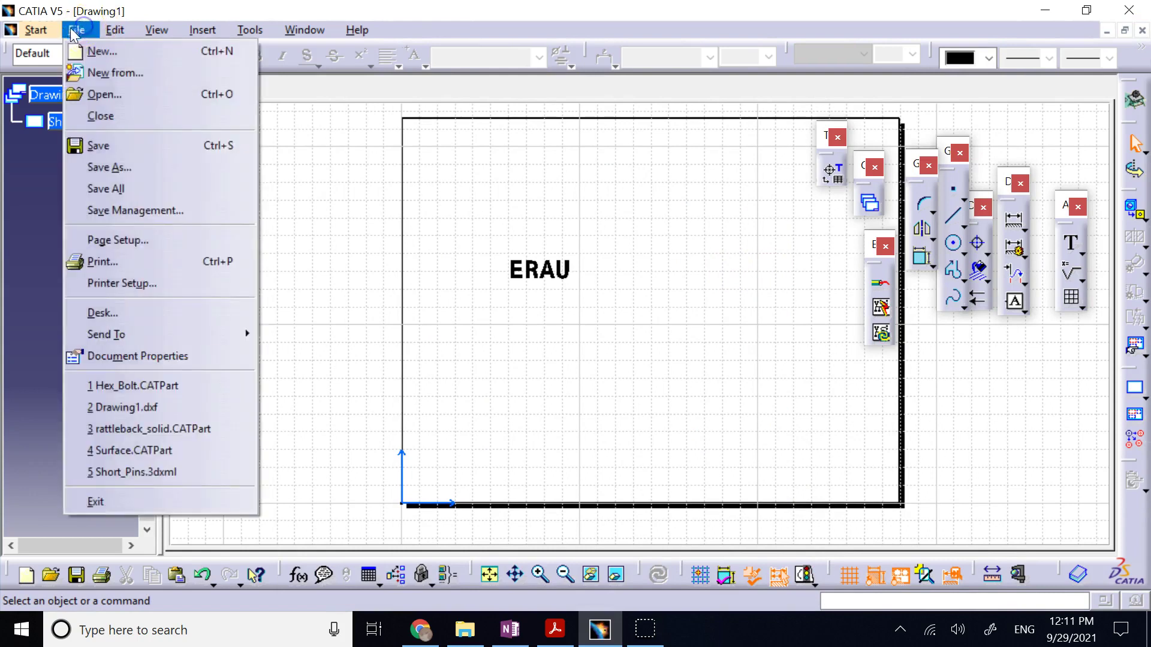
click(118, 93)
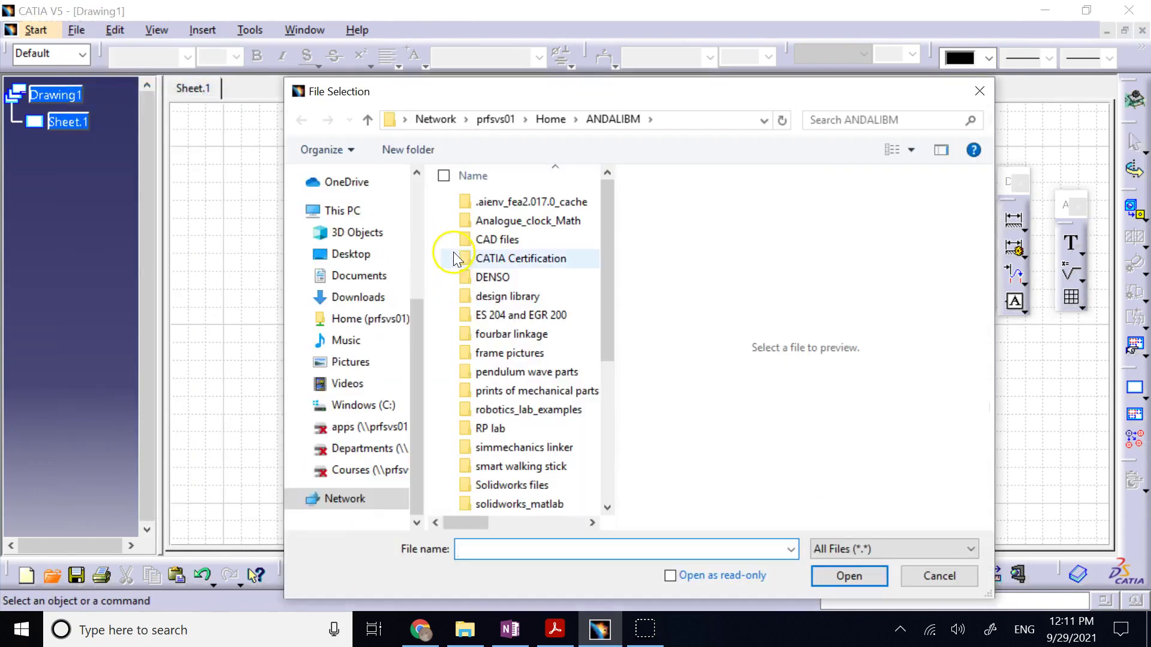
scroll(457, 257, down, 4)
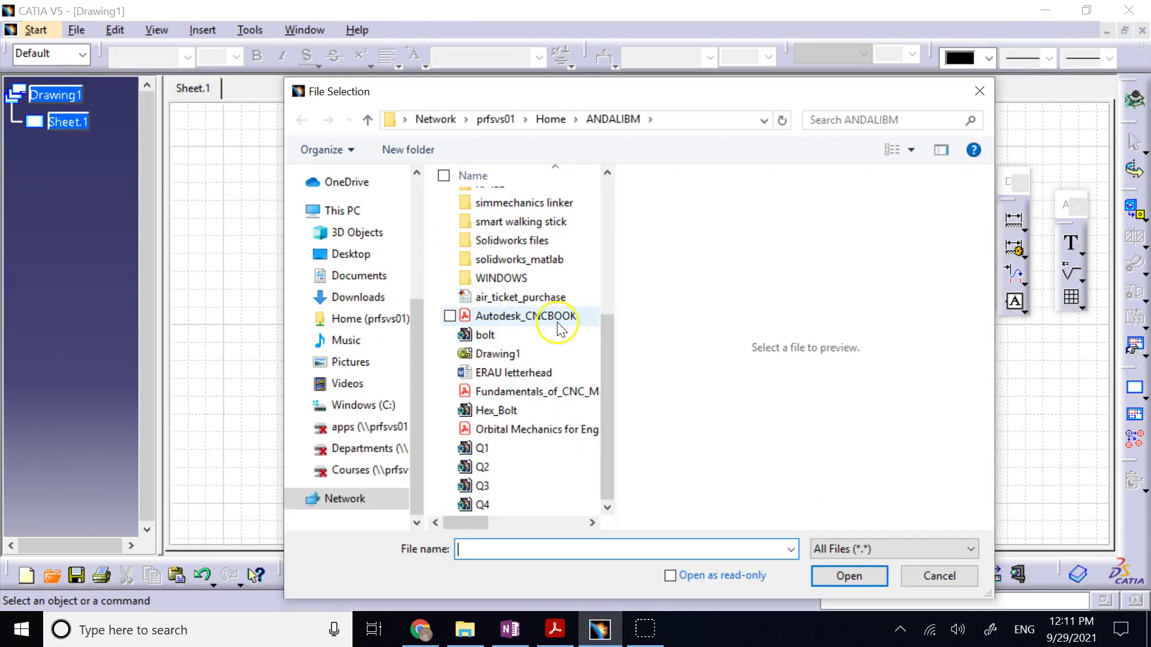
click(536, 360)
click(826, 578)
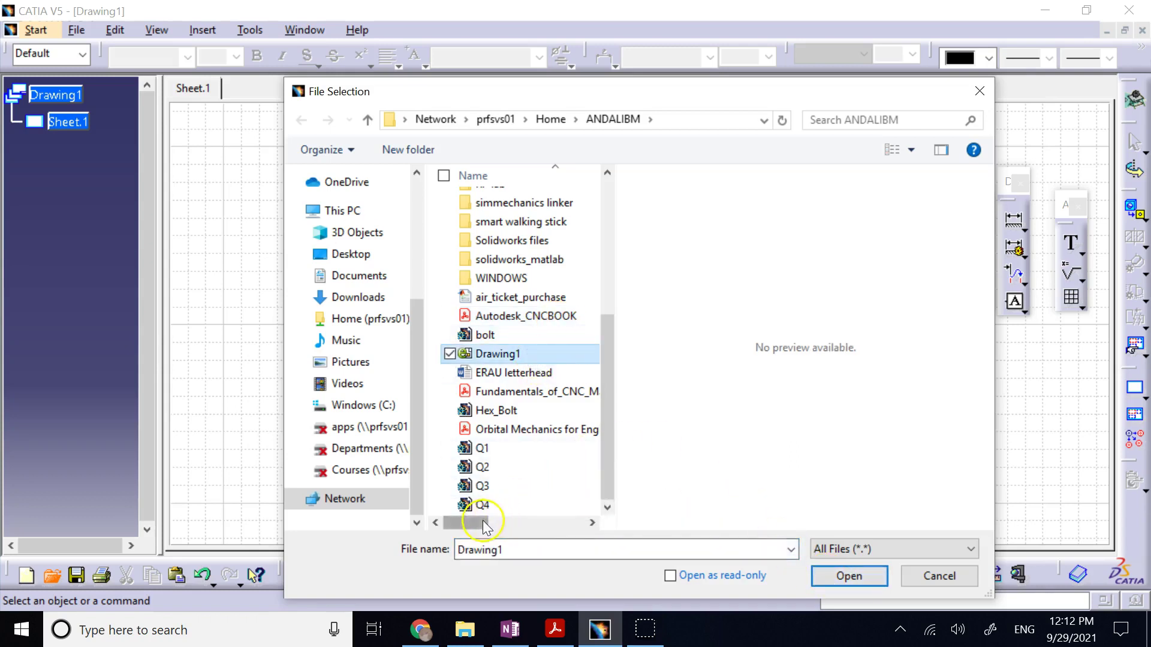
drag(475, 524, 552, 524)
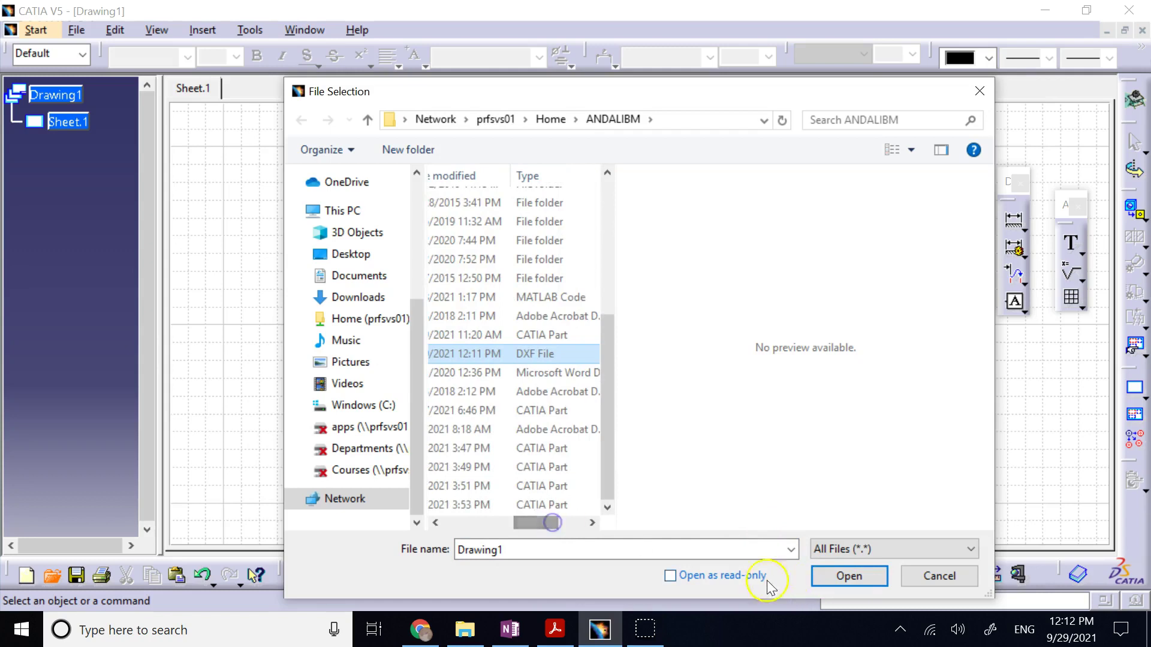
click(827, 579)
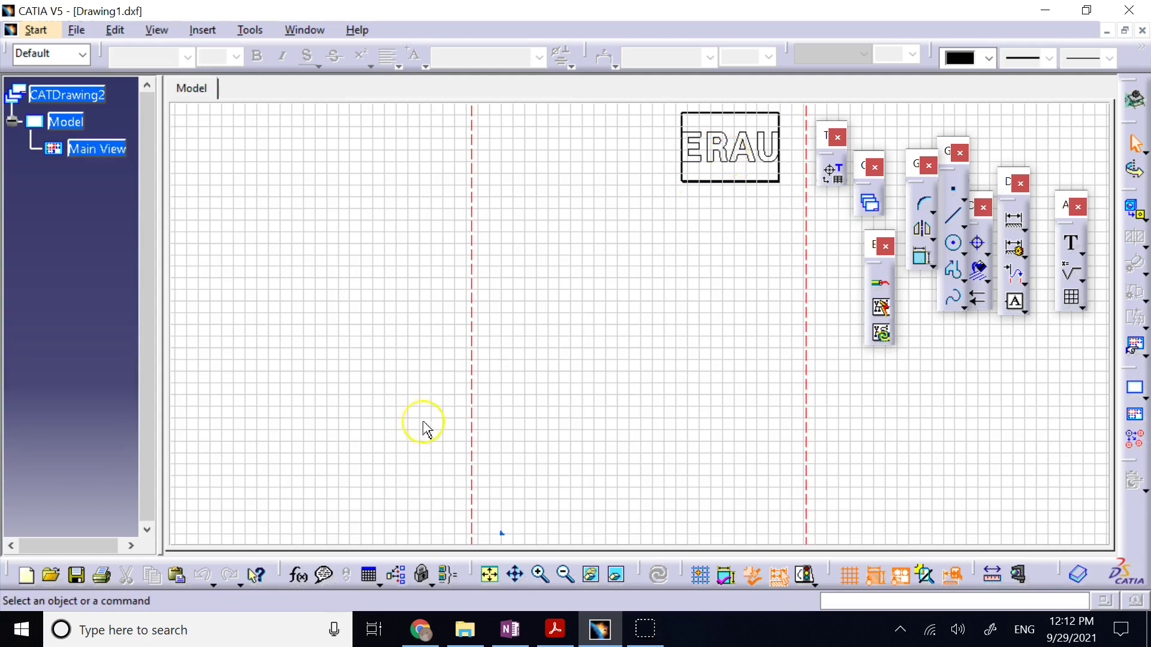
- Pan and zoom the imported drawing to bring the ERAU lettering up close
click(540, 574)
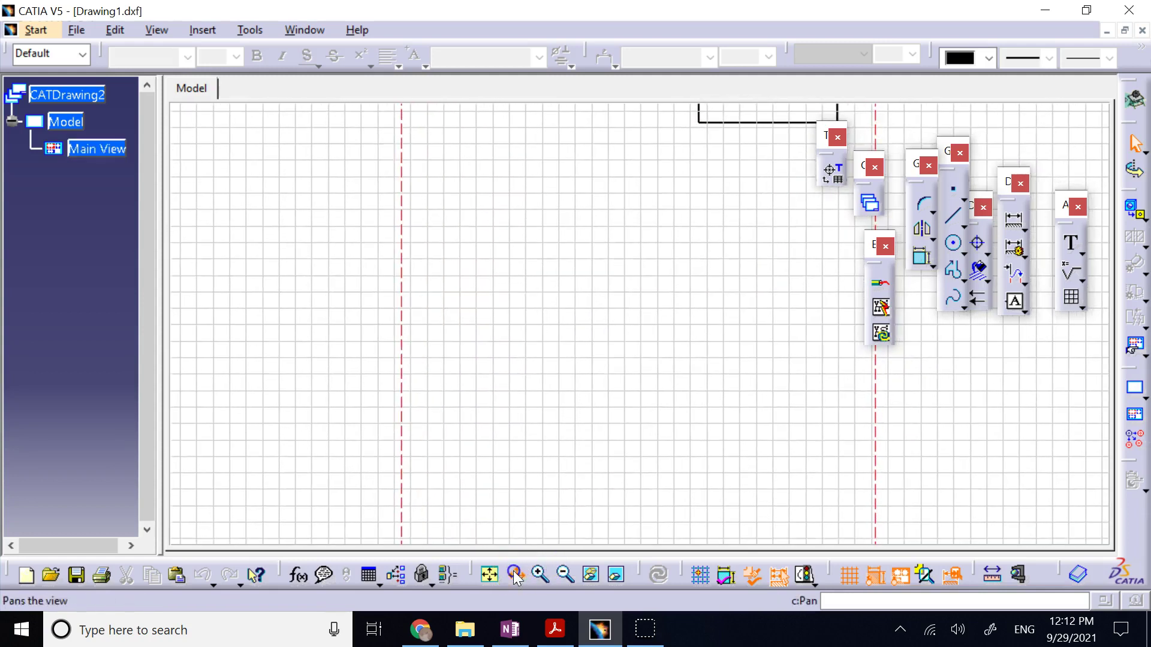
click(514, 575)
drag(750, 208, 530, 439)
click(540, 575)
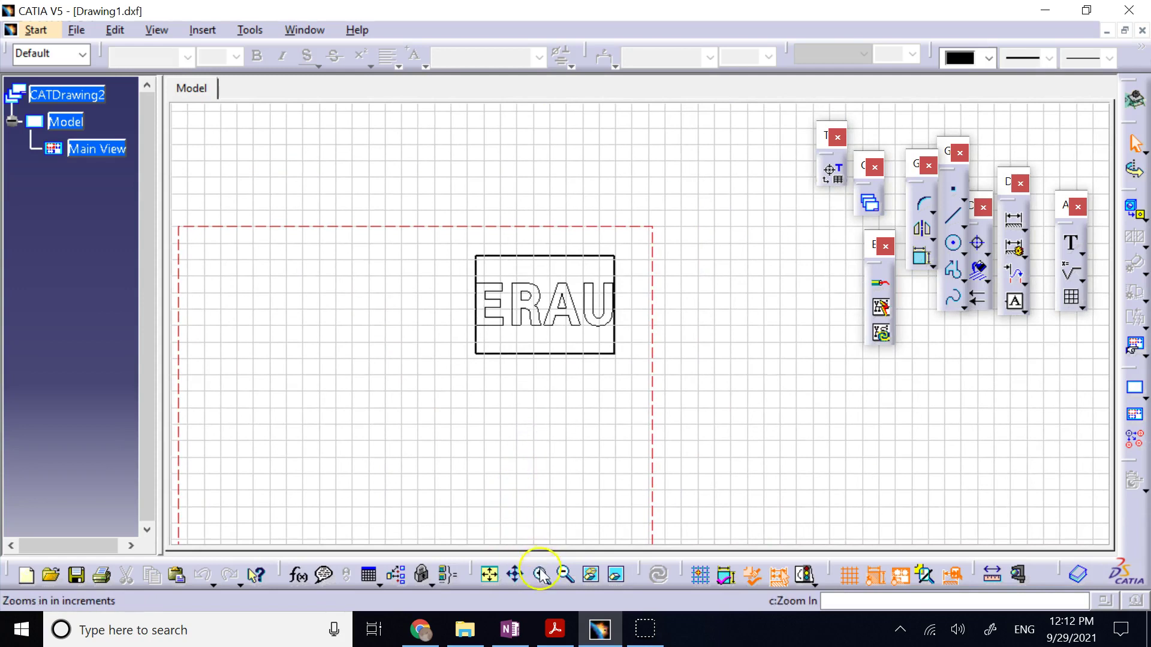
click(540, 575)
click(541, 574)
click(539, 572)
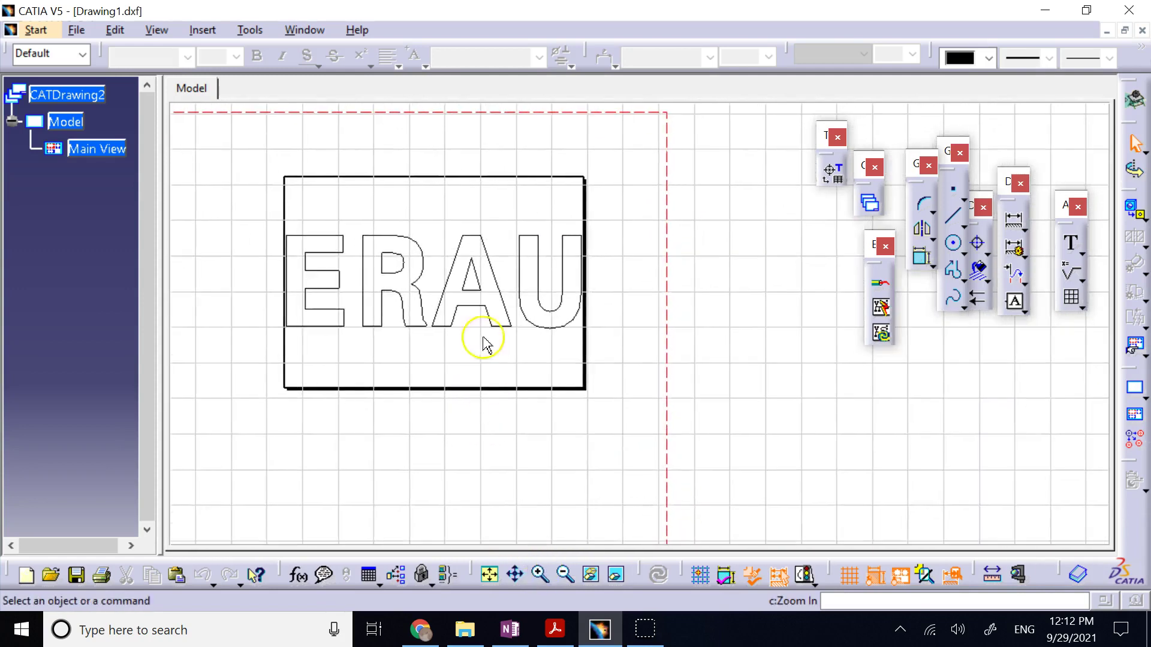
- Select the E, R, A and U letter outlines and copy them
click(324, 330)
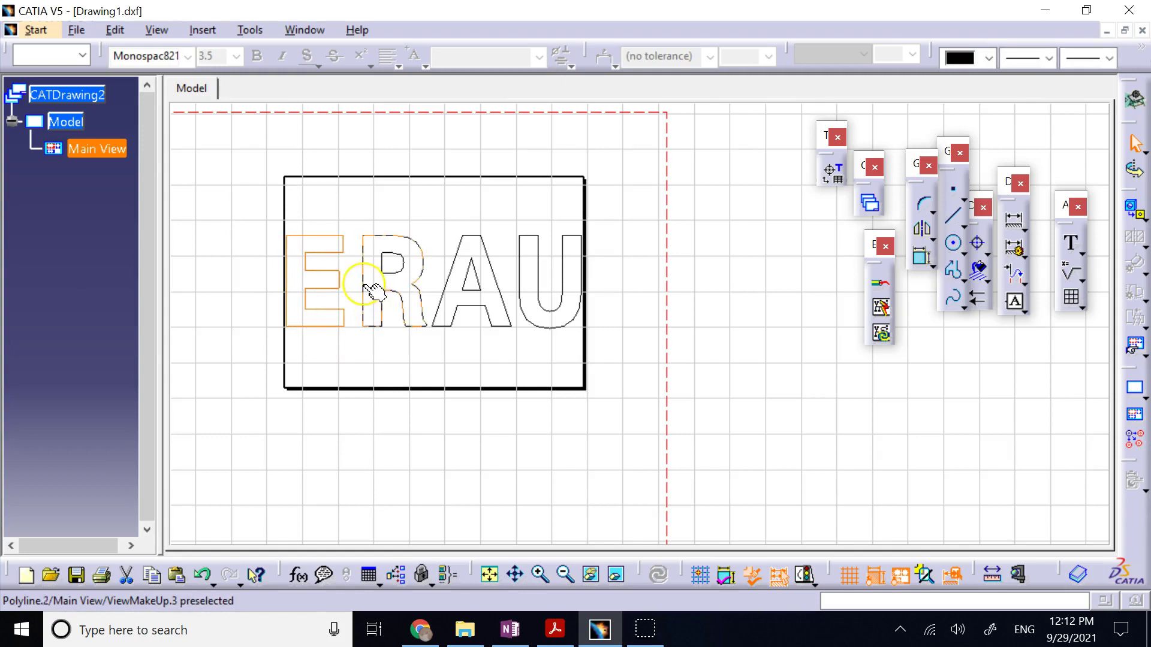
ctrl+click(371, 291)
ctrl+click(429, 294)
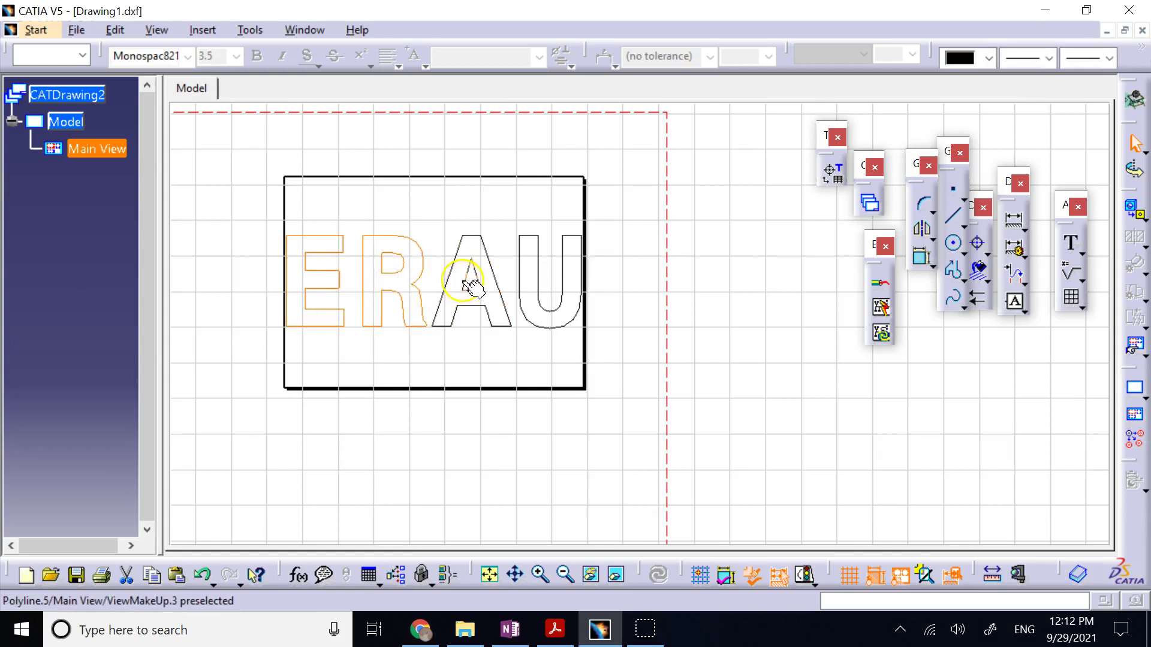
ctrl+click(454, 271)
ctrl+click(503, 285)
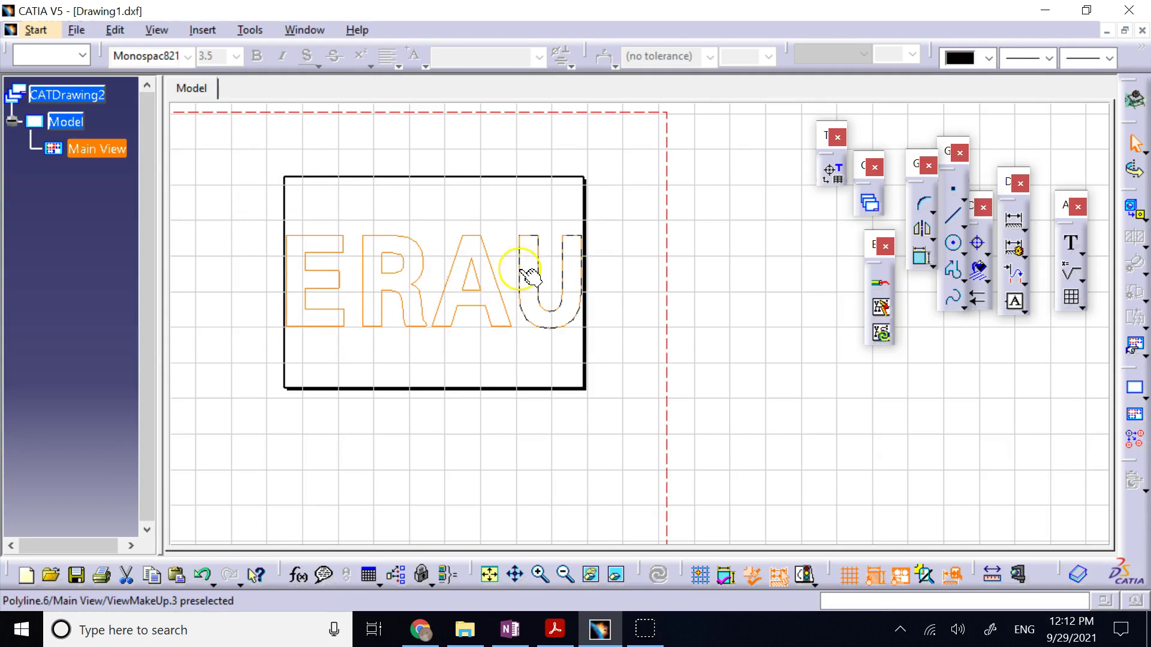
ctrl+click(521, 267)
right_click(520, 273)
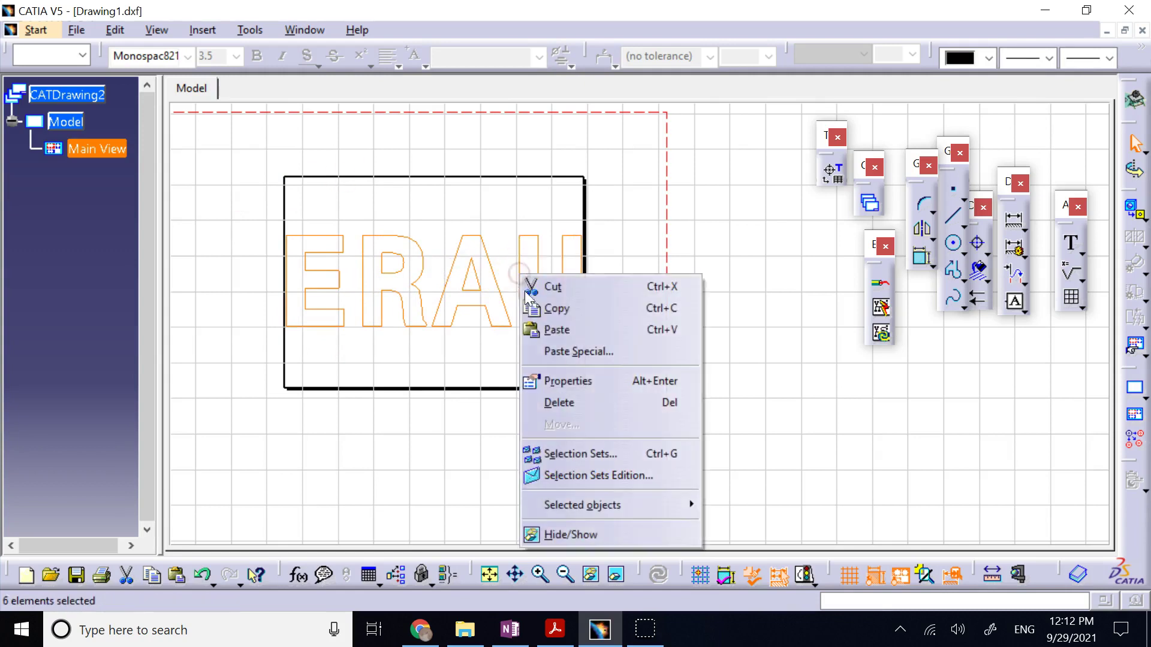
click(556, 308)
- In Hex_Bolt, start a sketch on the head's top face and paste the ERAU outlines
click(315, 29)
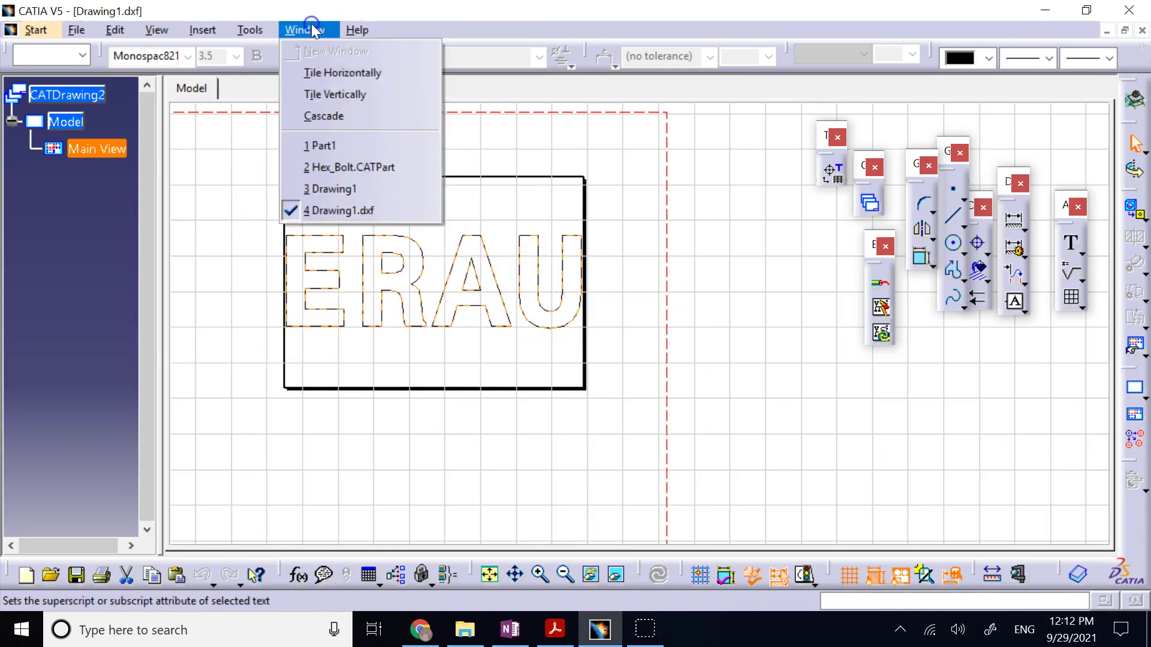
click(359, 167)
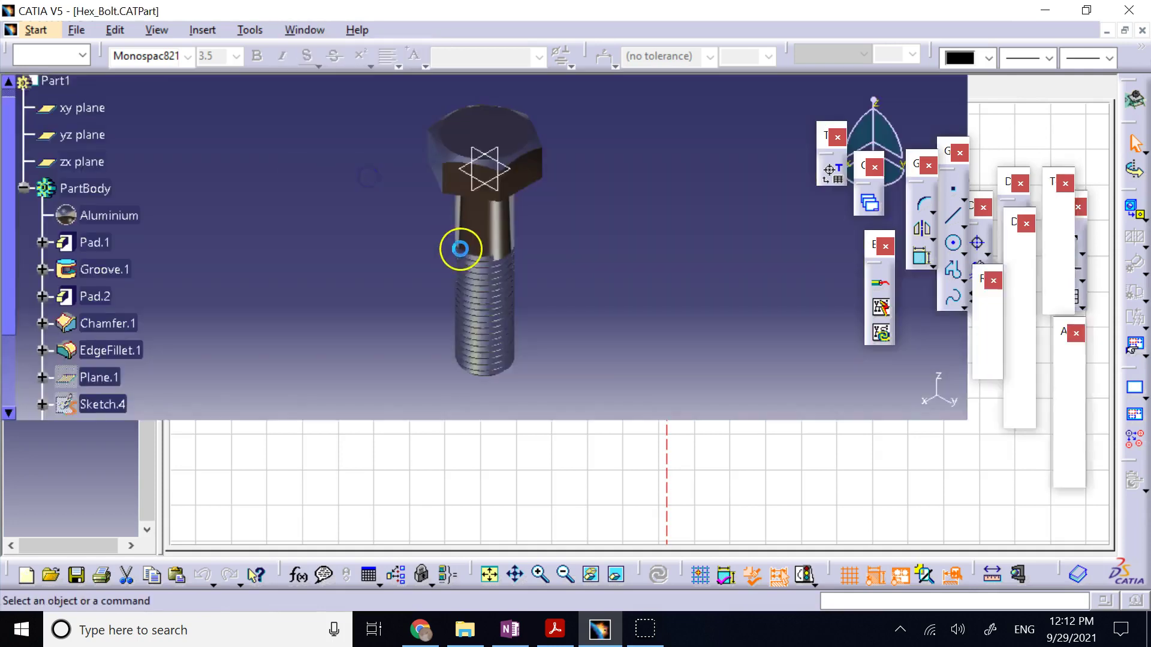
click(558, 120)
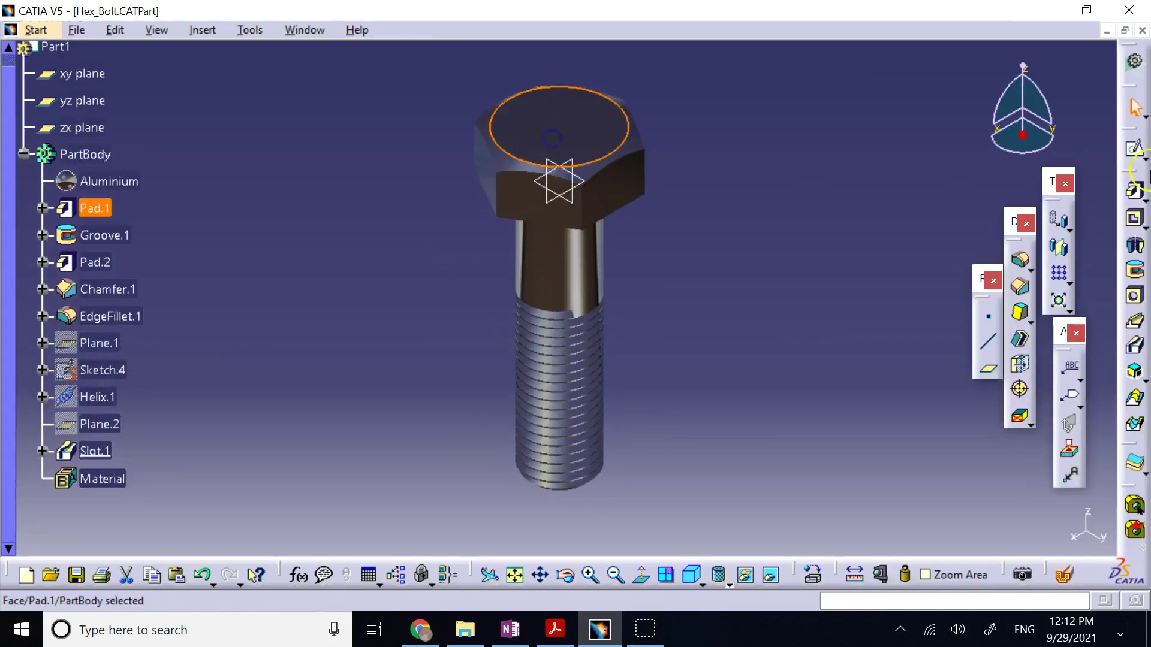
click(1134, 148)
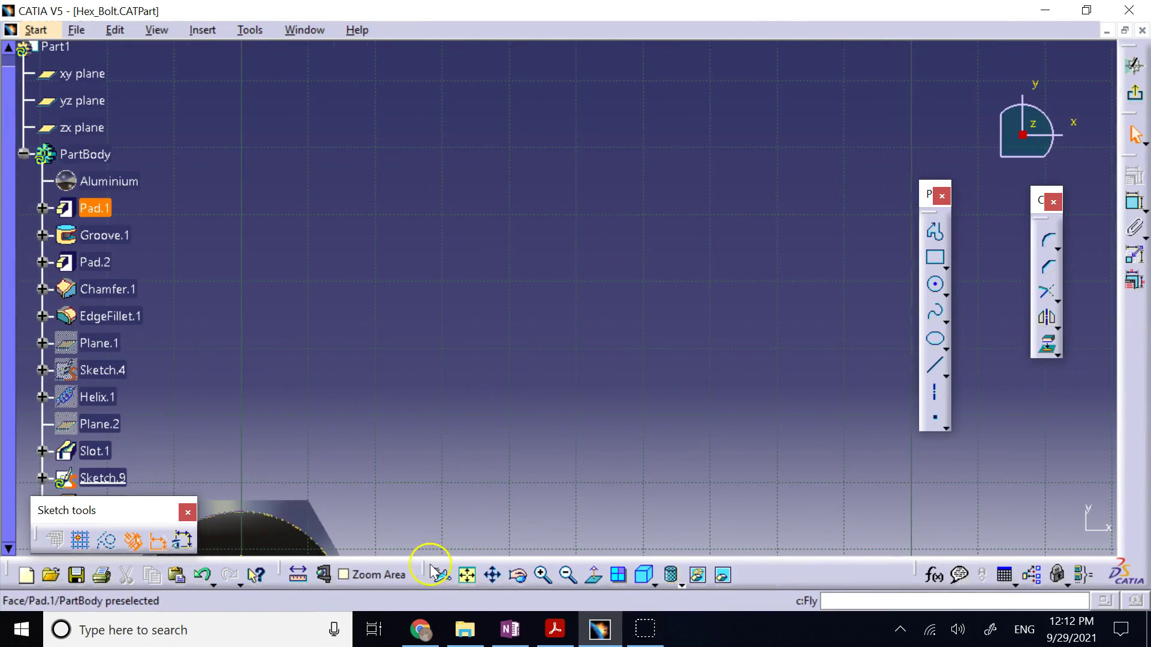
click(466, 575)
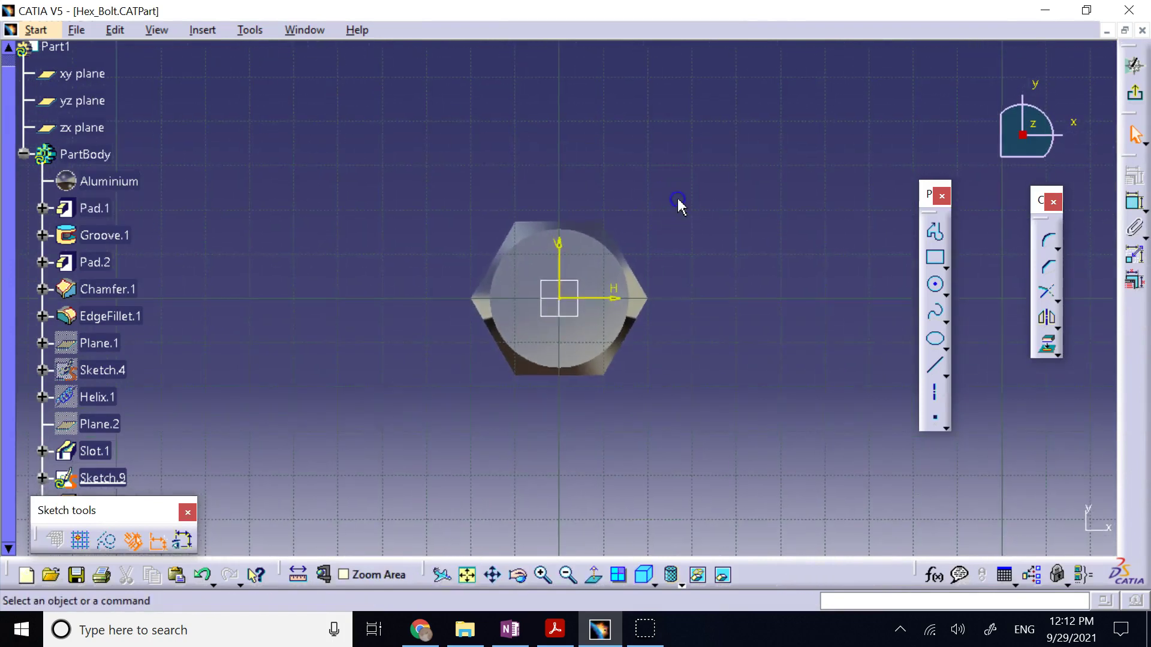
key(ctrl+a)
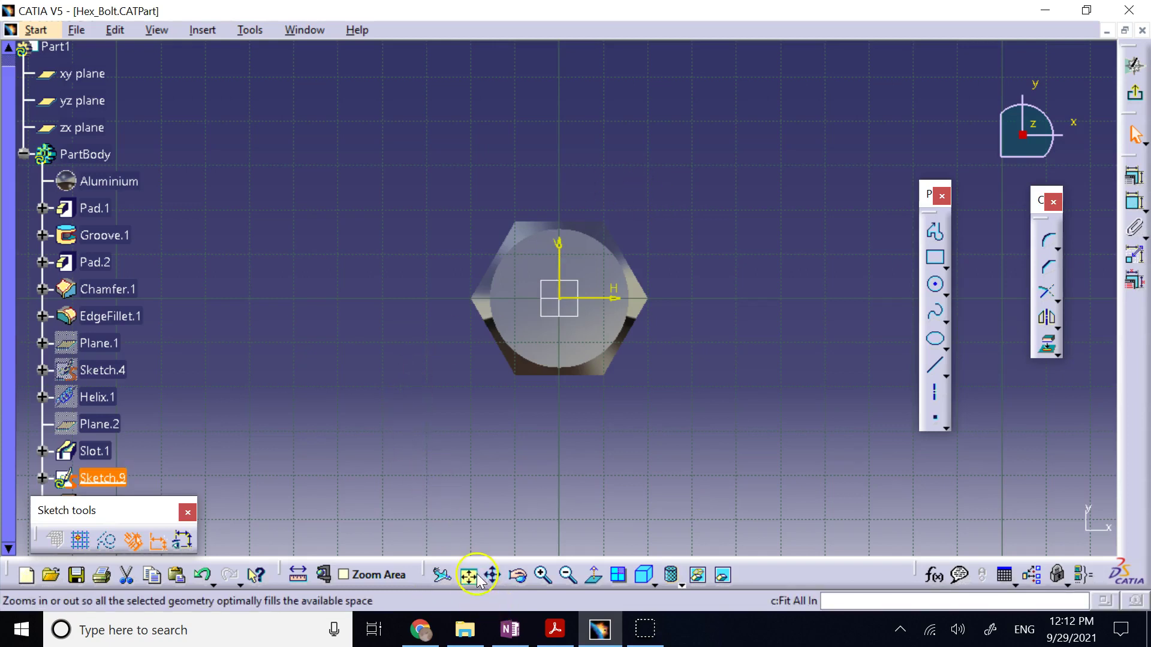
- Drag the pasted ERAU lettering down onto the sketch origin and refit the view
click(468, 574)
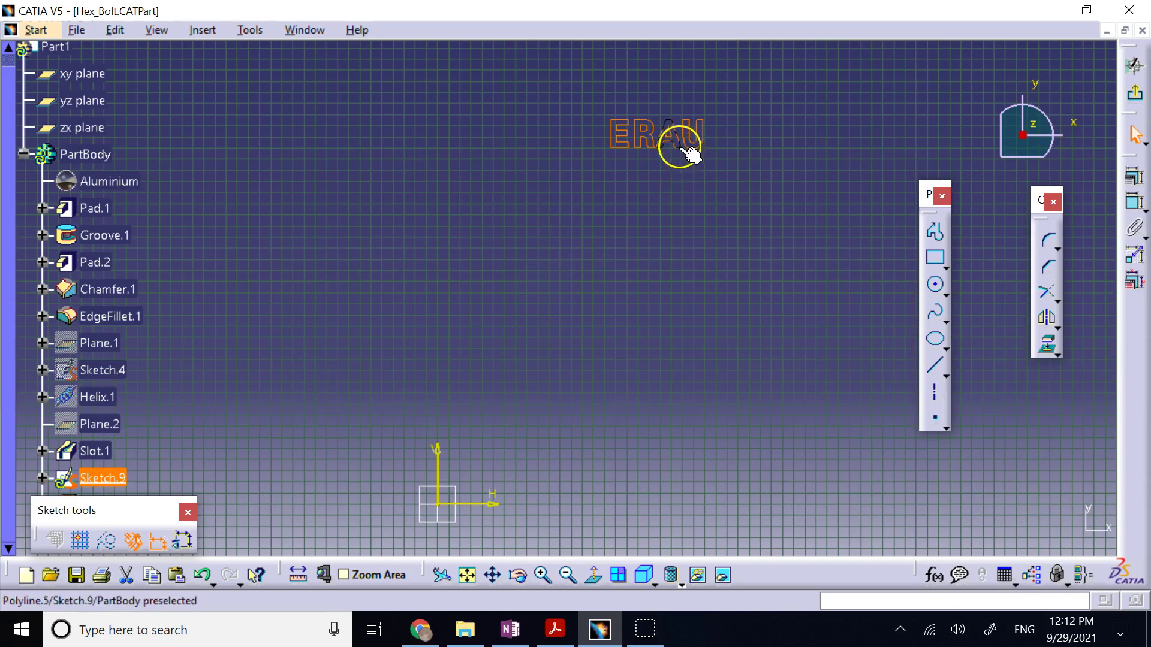
mouse_move(708, 141)
mouse_down()
mouse_move(442, 524)
mouse_move(469, 508)
mouse_up()
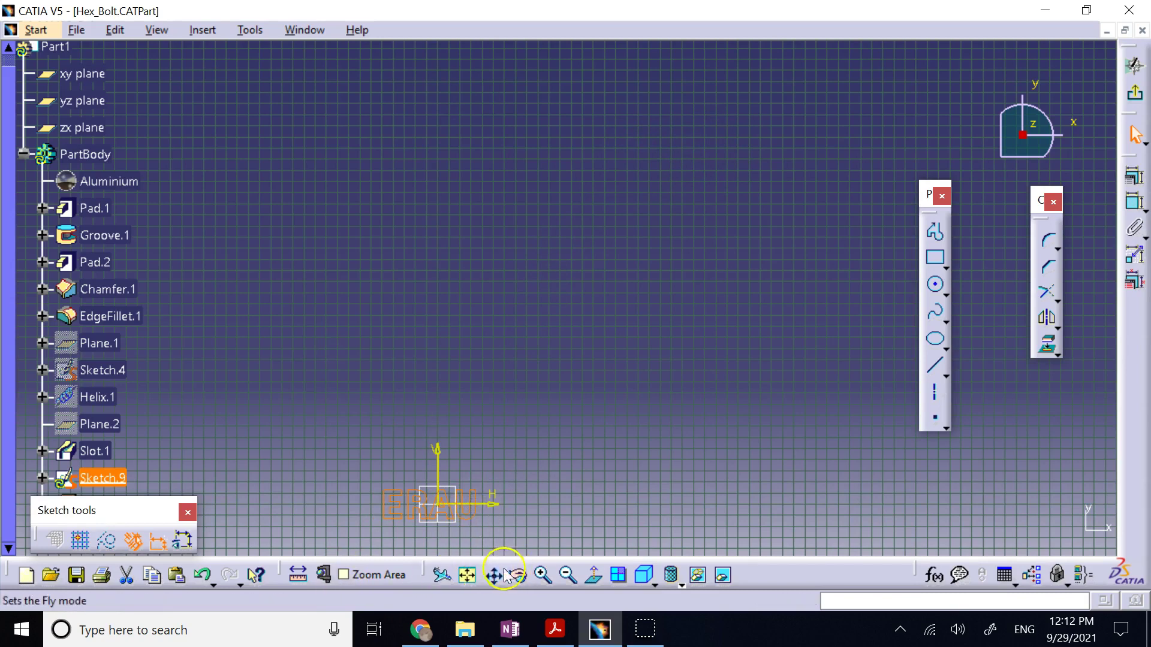
click(474, 575)
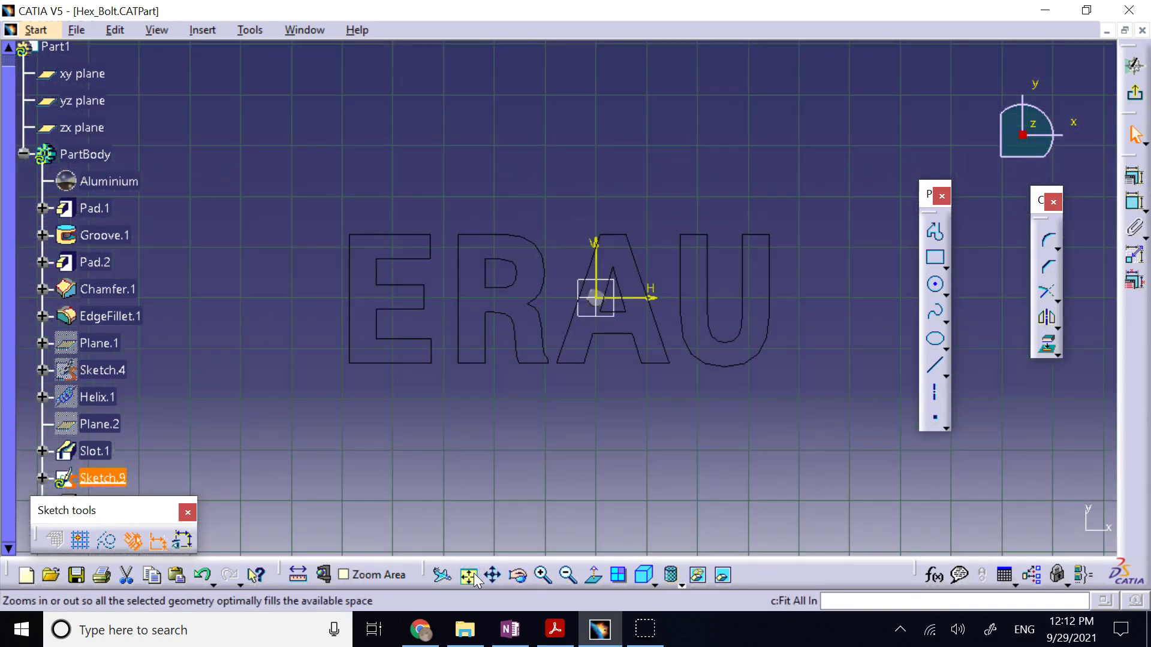
- Select the E, R (with its inner loop) and A letter polylines
click(595, 297)
click(592, 519)
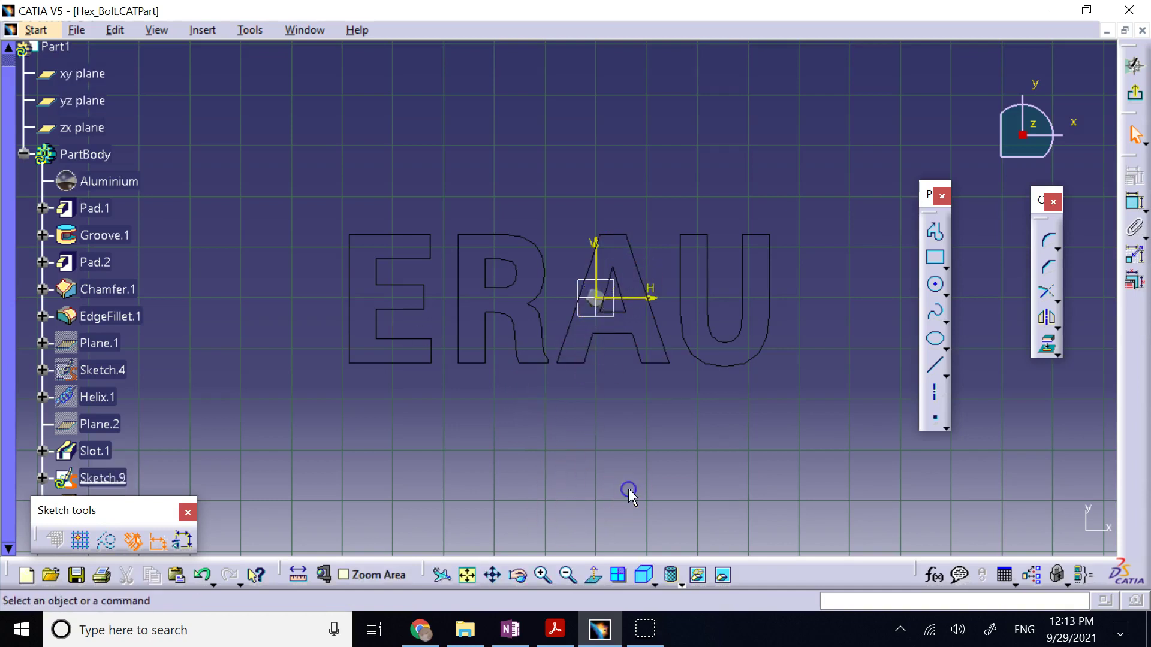
click(409, 237)
ctrl+click(463, 266)
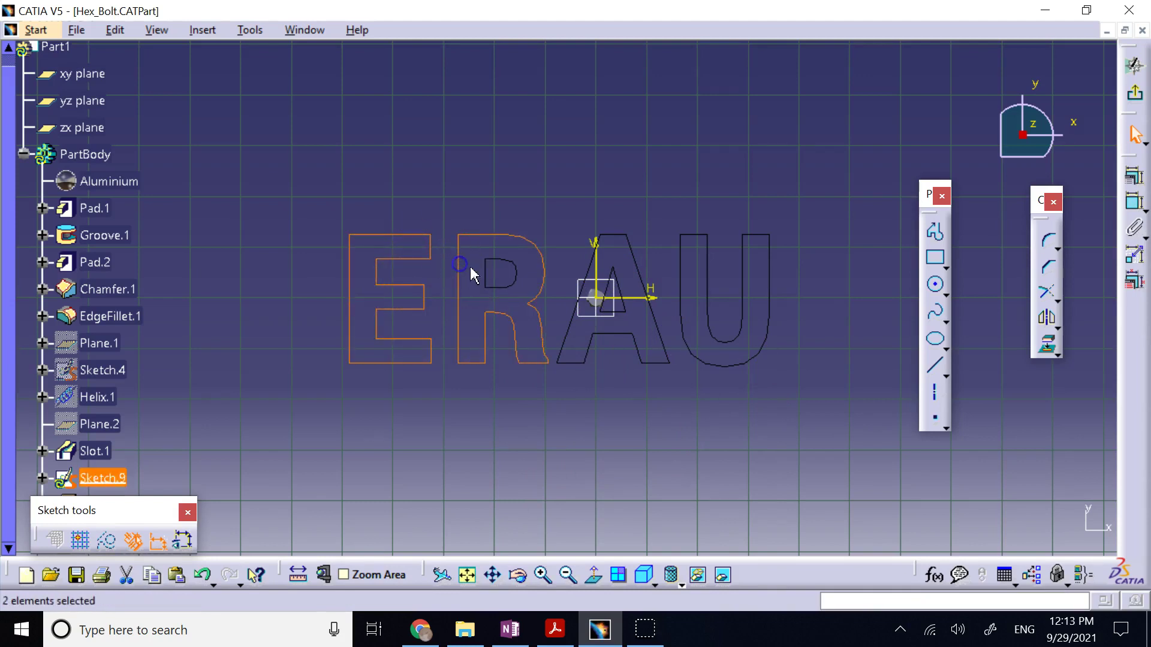
ctrl+click(496, 278)
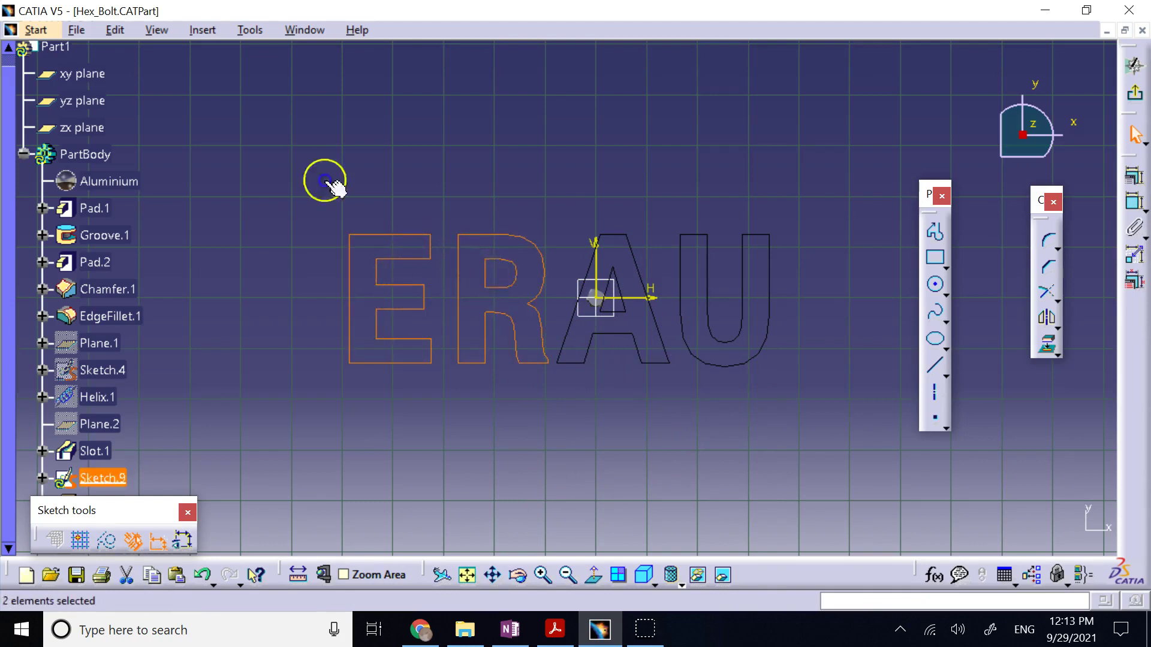
ctrl+click(602, 276)
- Scale the selected E, R, A and U outlines down about the sketch origin, without duplicating them
ctrl+click(624, 291)
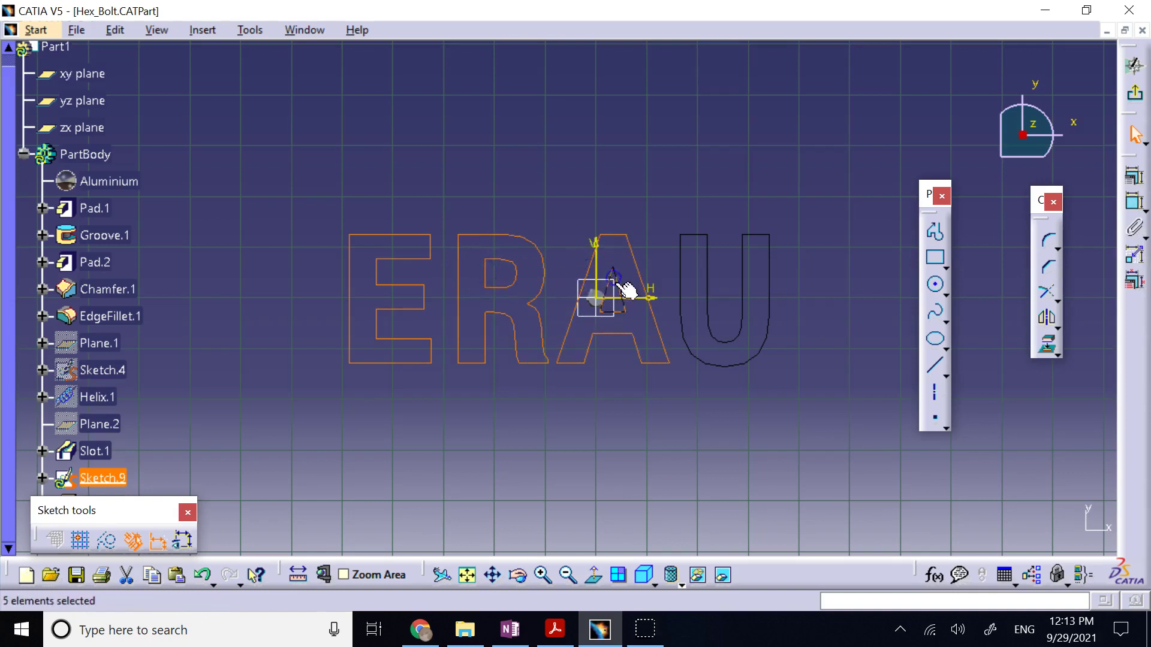
ctrl+click(681, 283)
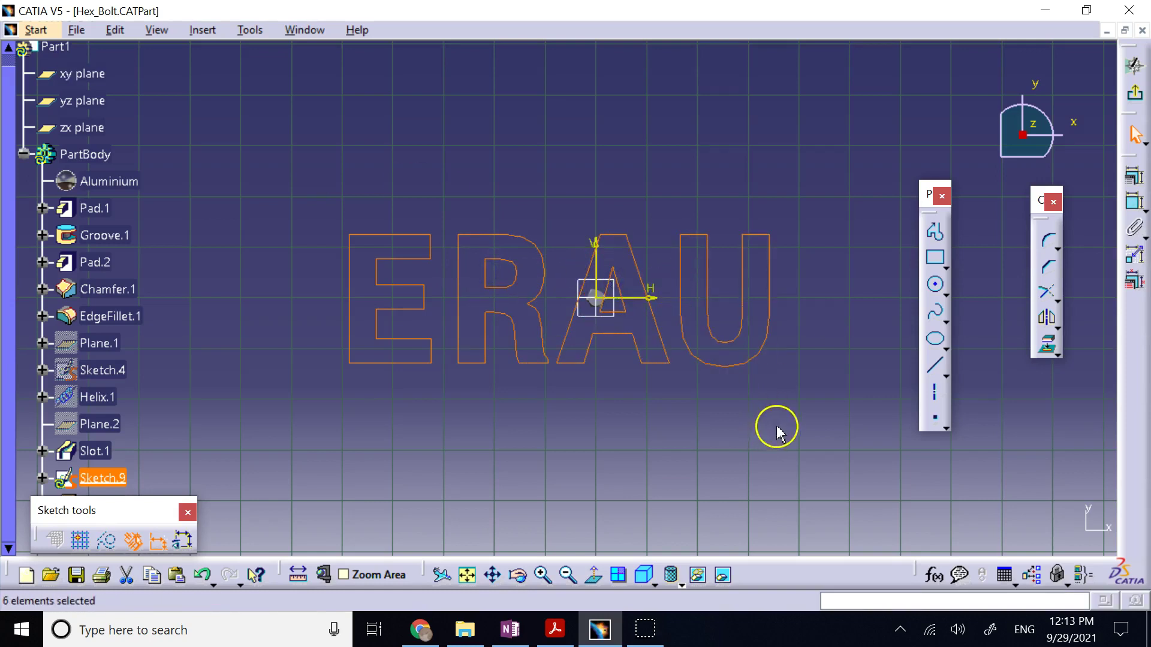
click(1057, 328)
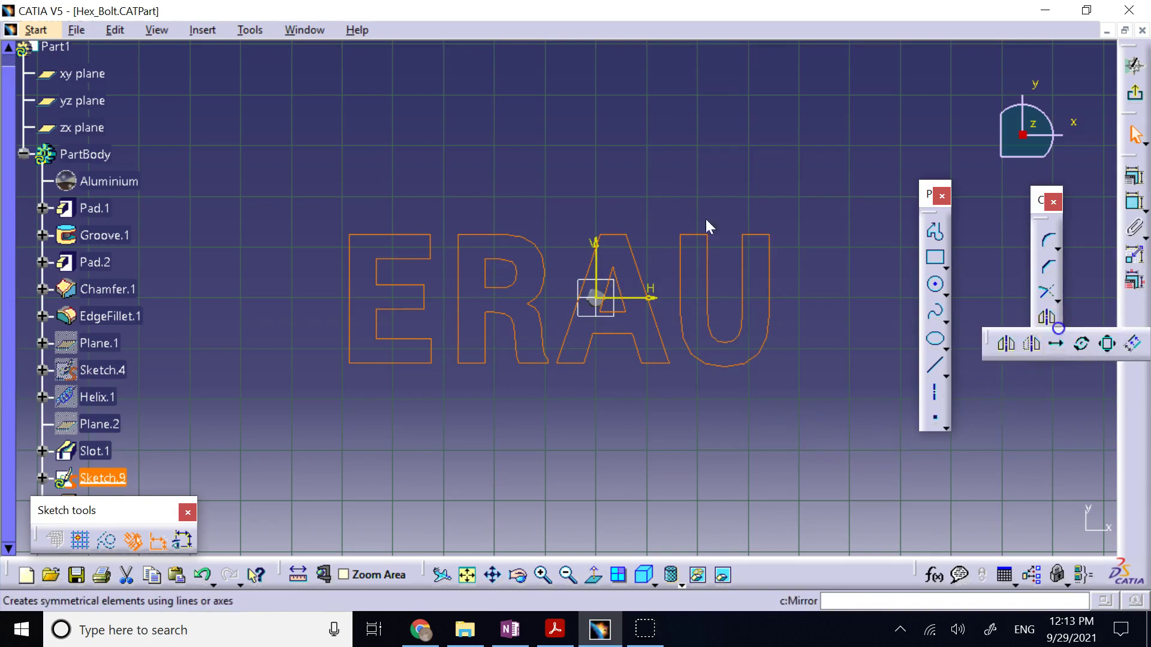
click(1108, 346)
click(935, 371)
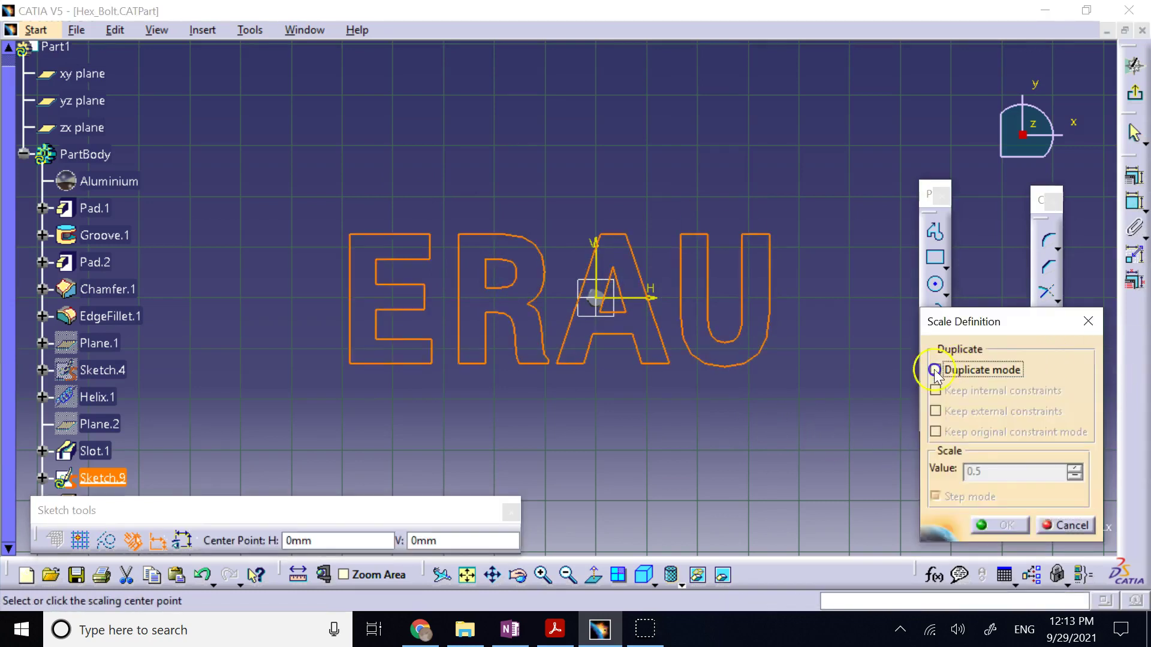
click(592, 307)
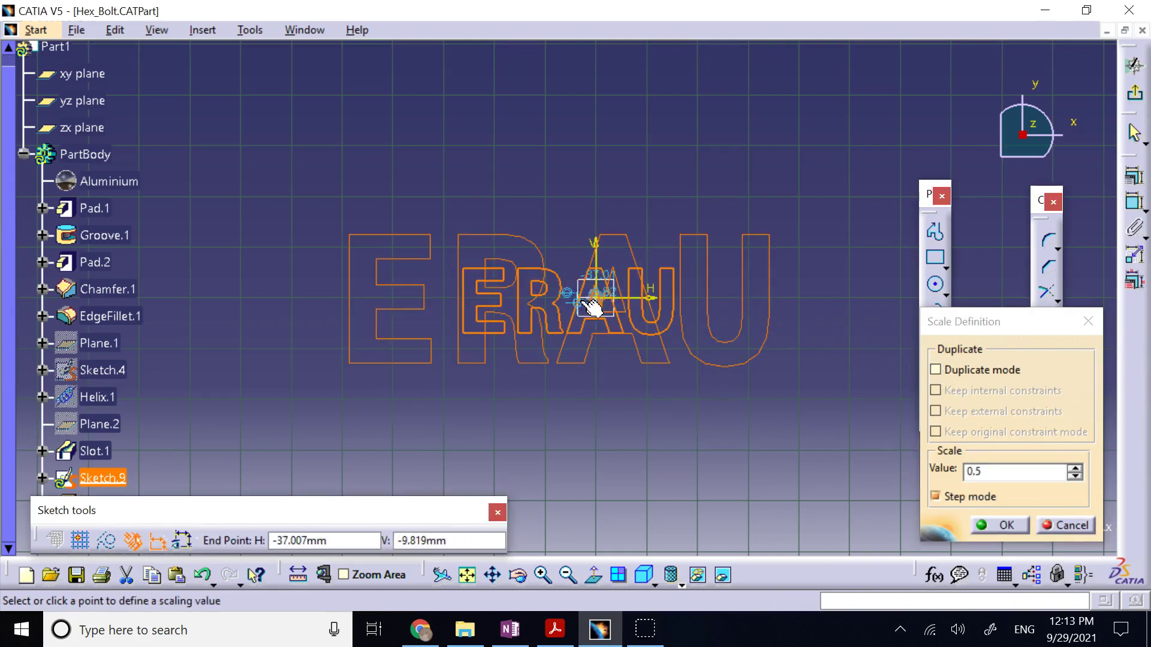
double_click(1009, 471)
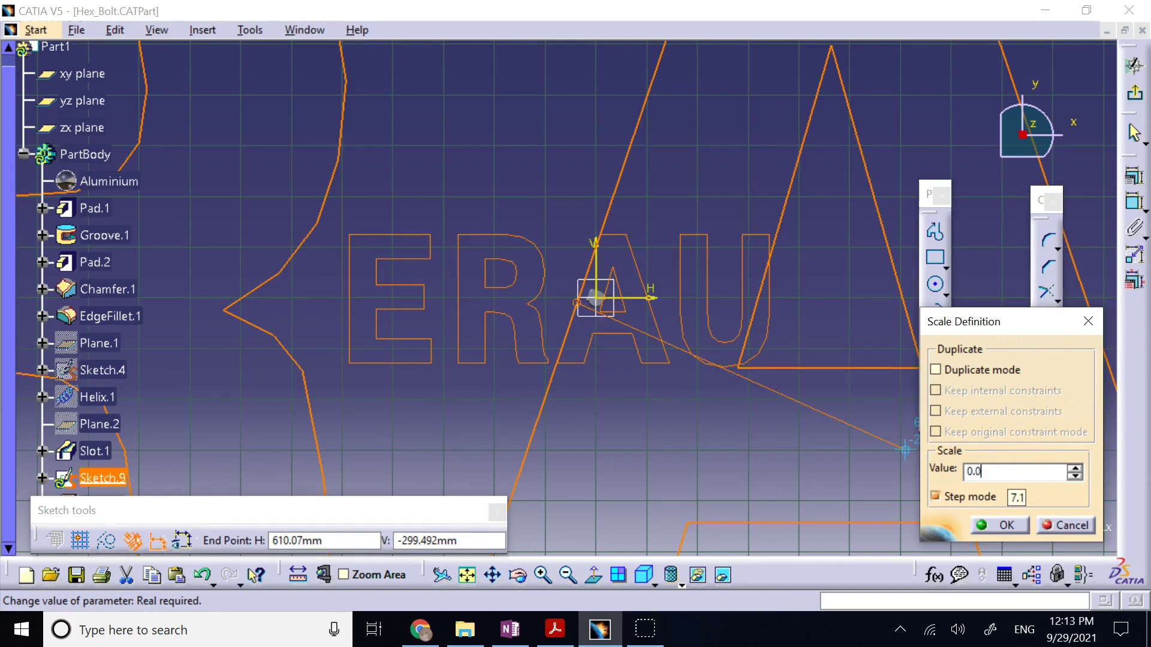
click(998, 525)
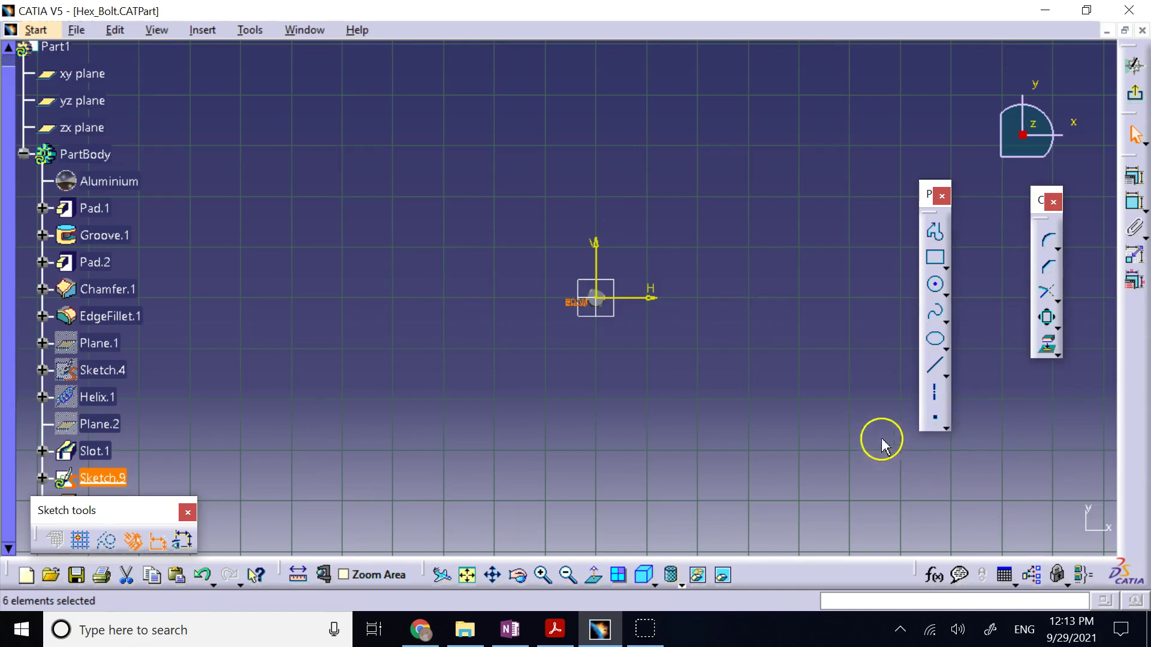
- Box-select all the ERAU letter outlines and drag them onto the bolt head face
click(651, 322)
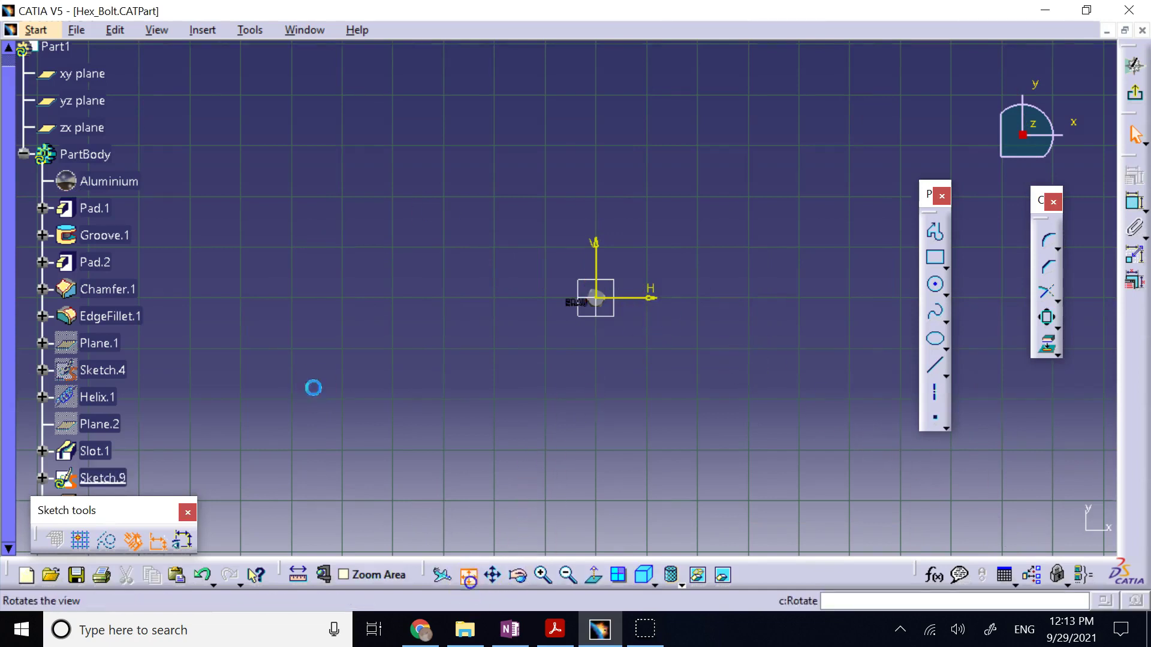
click(467, 577)
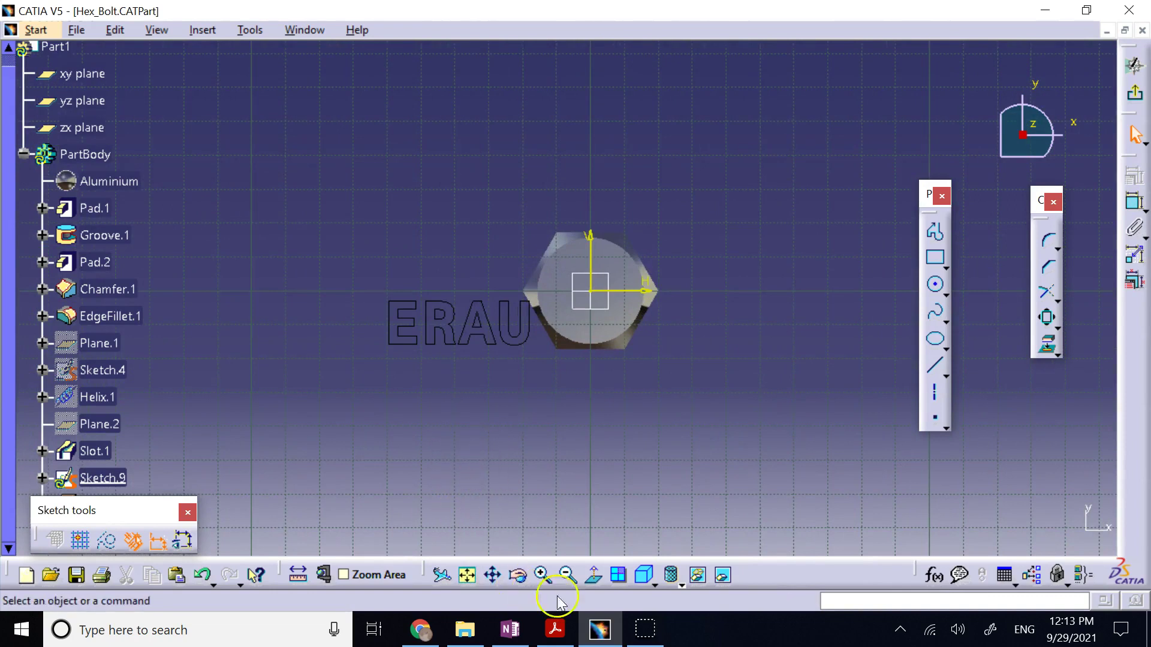
click(543, 575)
click(543, 574)
click(543, 575)
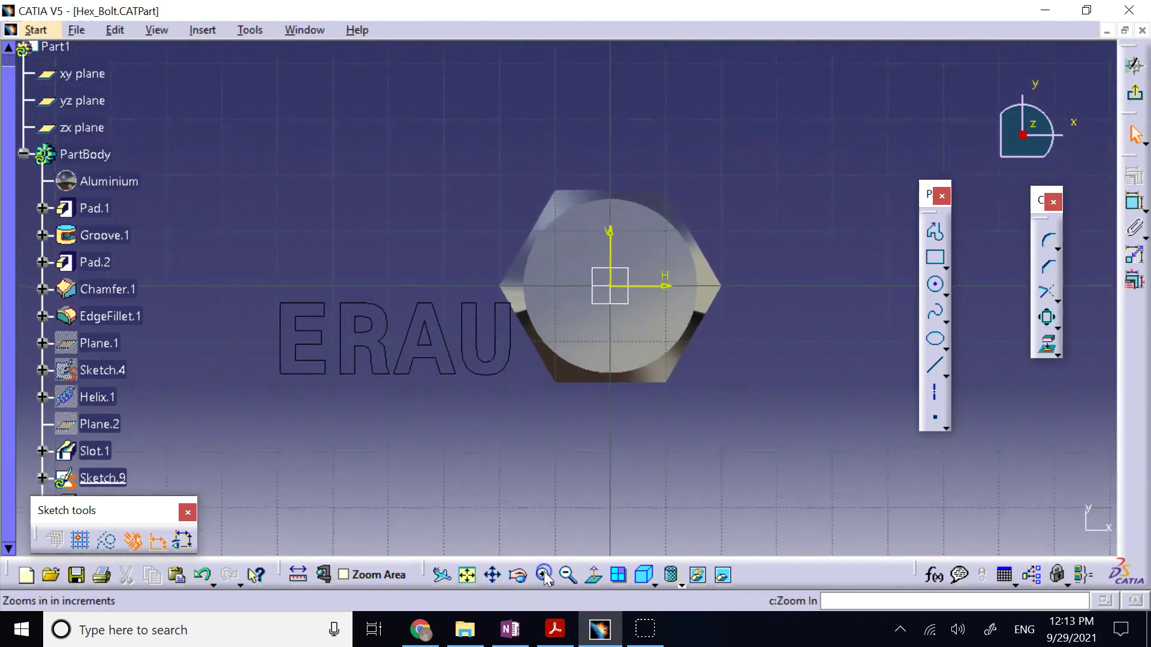
click(544, 576)
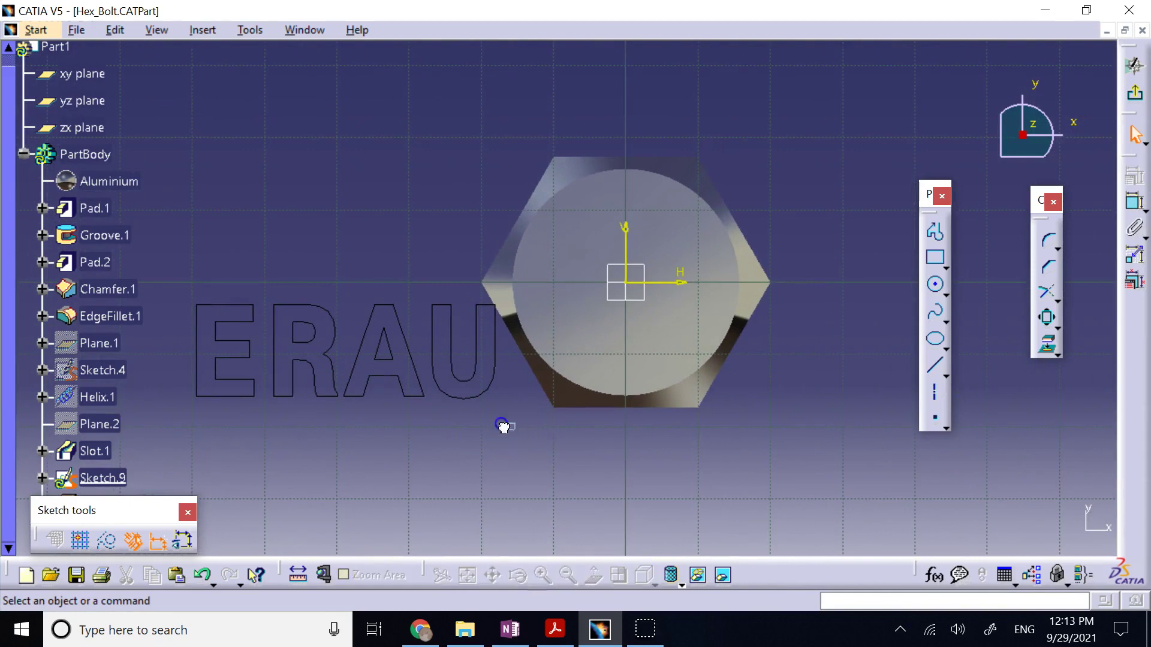
drag(511, 426, 187, 293)
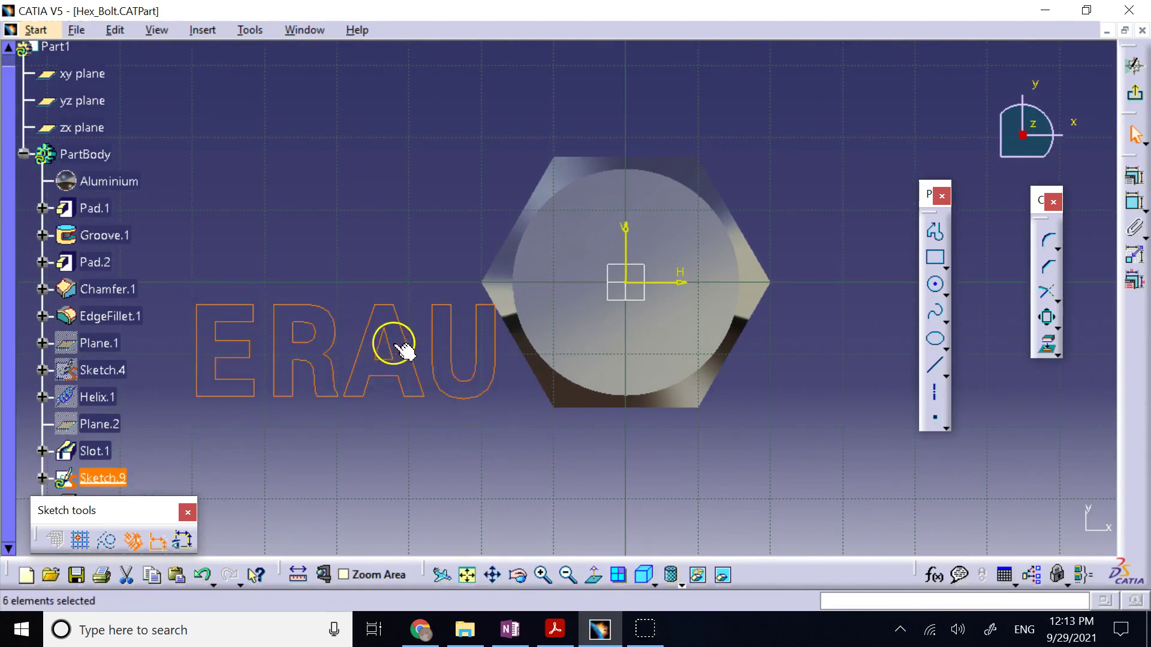
mouse_move(400, 348)
mouse_down()
mouse_move(414, 327)
mouse_move(707, 273)
mouse_move(701, 266)
mouse_up()
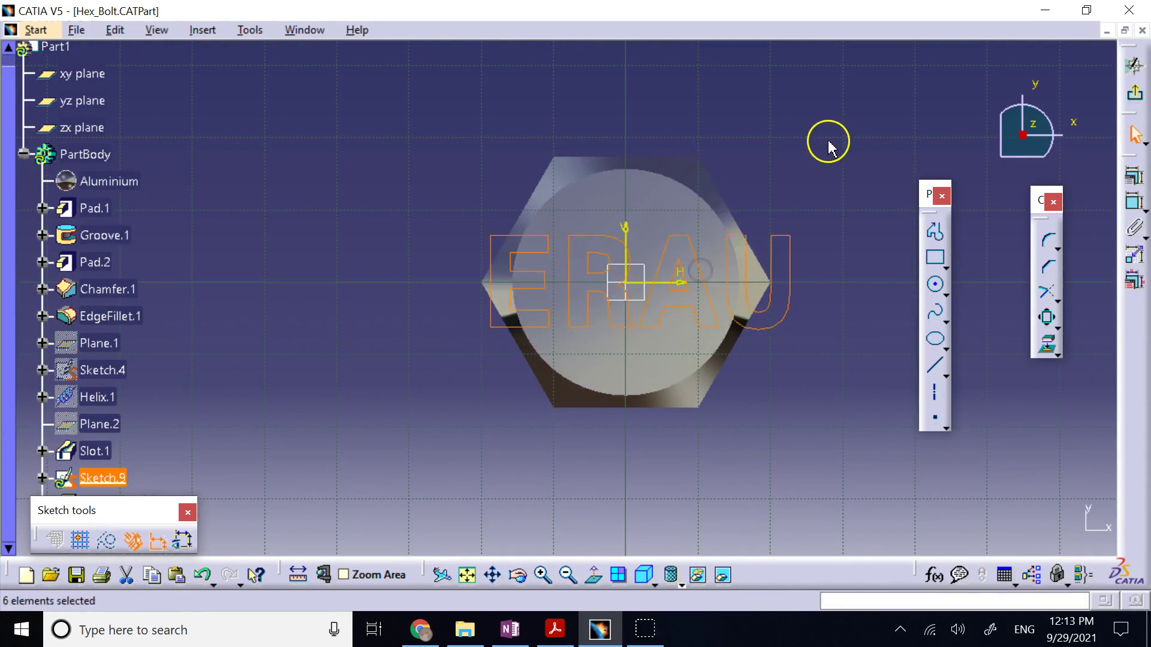
- Scale the lettering by 0.5 about the sketch origin
click(1046, 317)
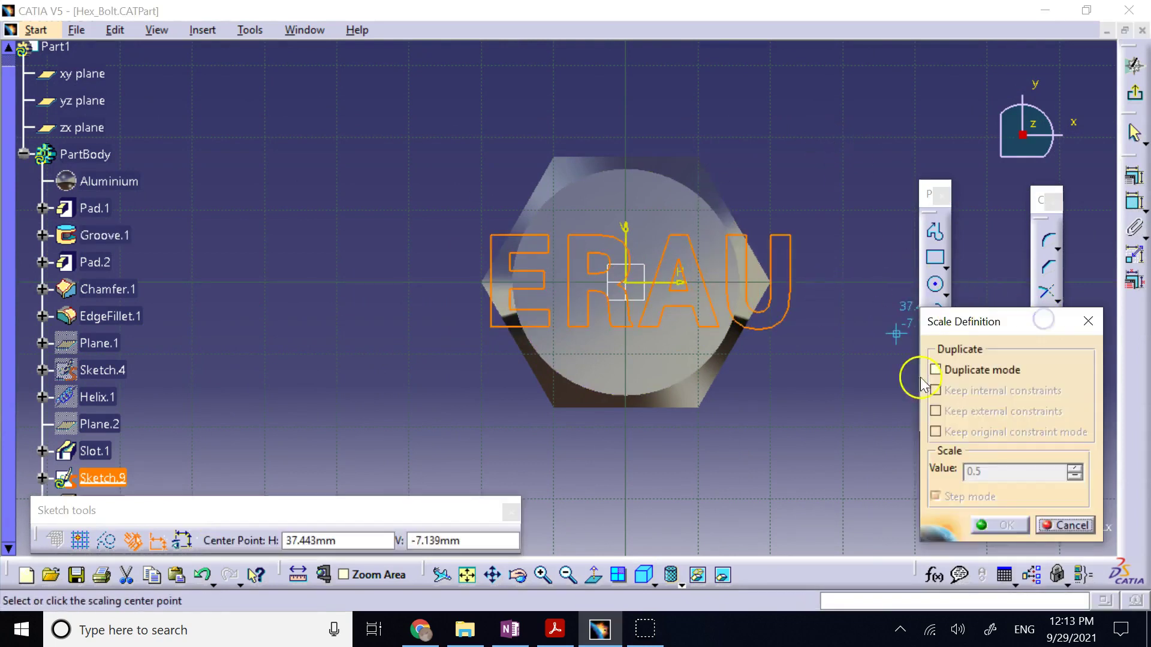
click(636, 282)
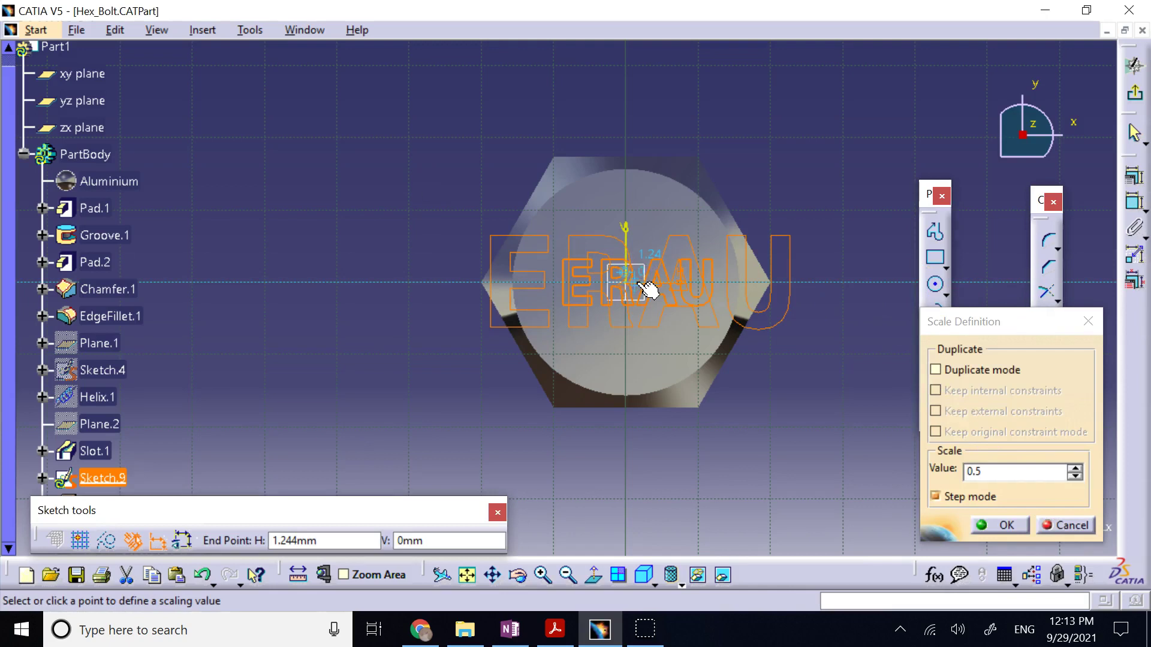
click(995, 523)
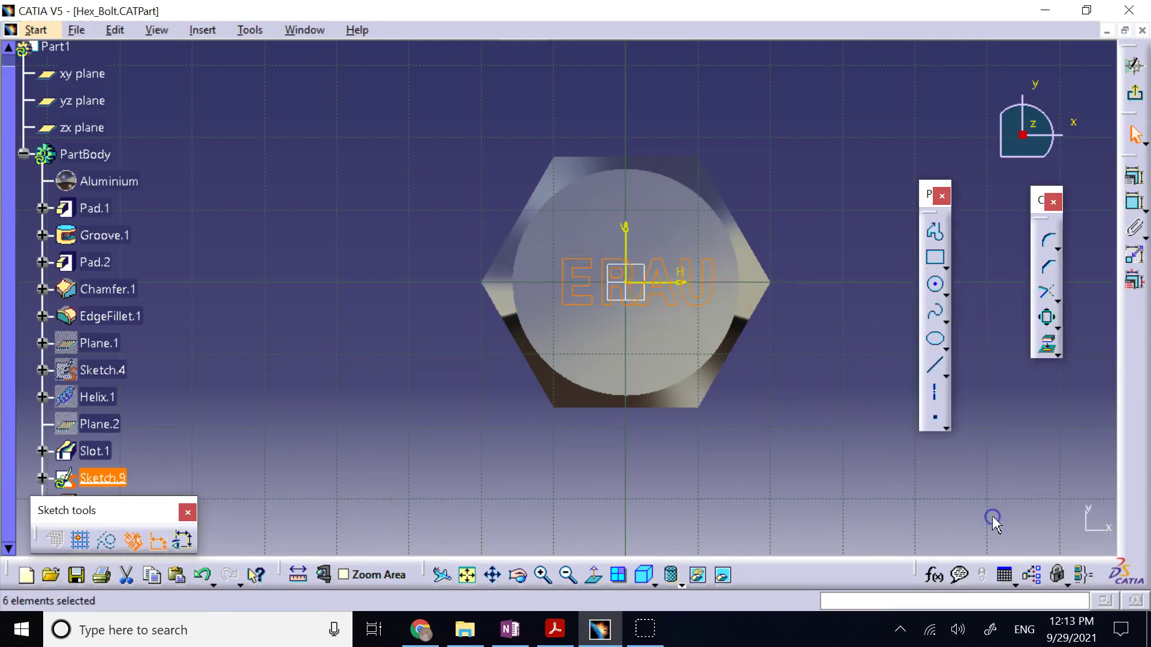
- Shift the E outline left and reposition R, A and U so ERAU spaces evenly across the head
click(543, 576)
click(542, 575)
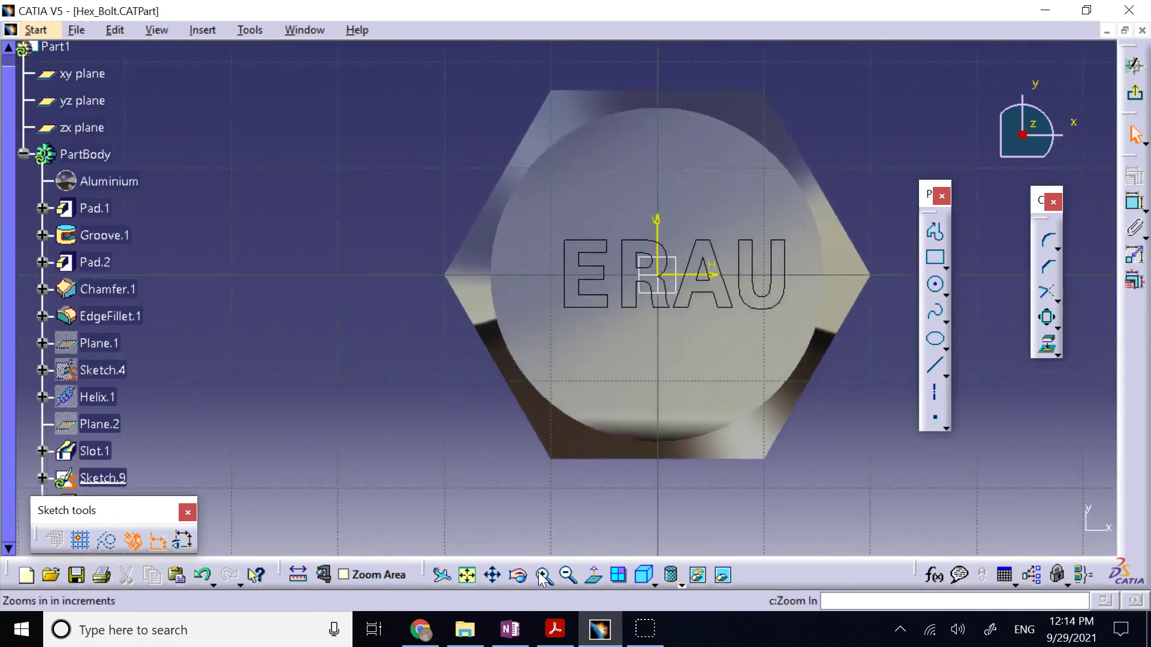
click(542, 575)
drag(582, 308, 544, 310)
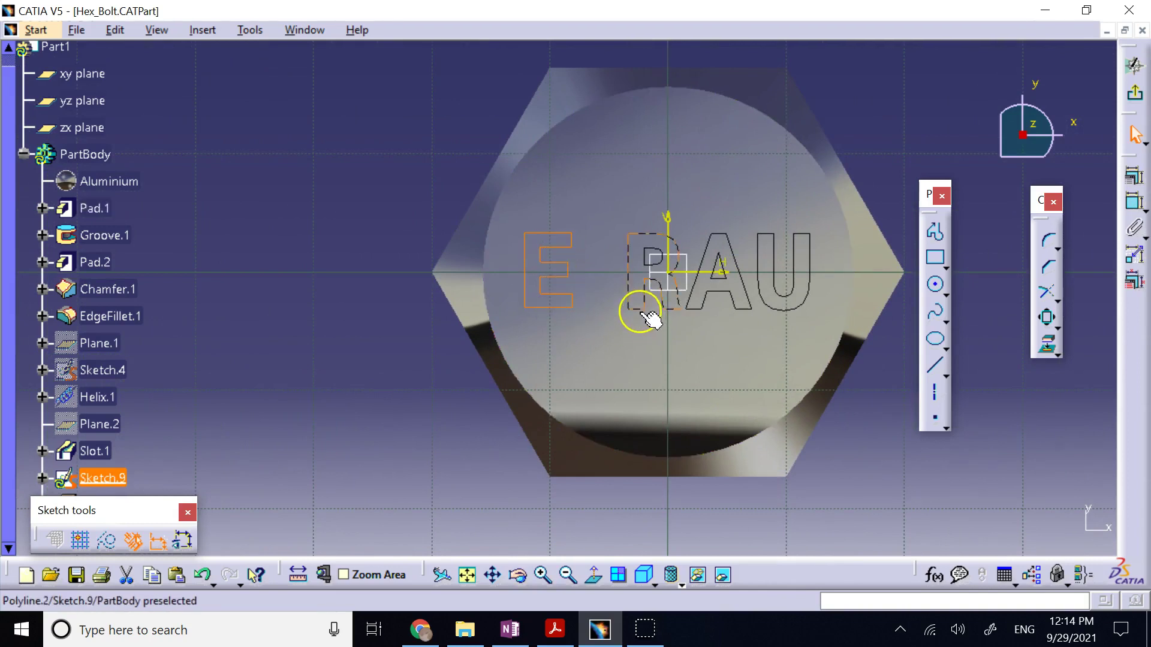
click(645, 316)
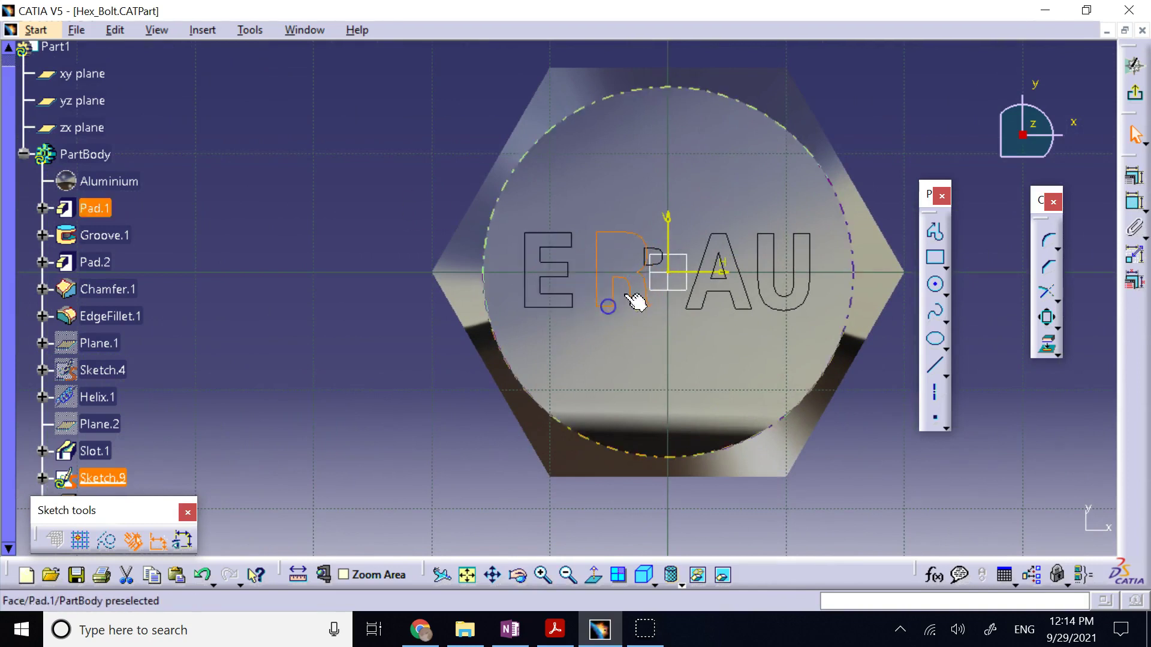
click(631, 292)
drag(626, 284, 625, 238)
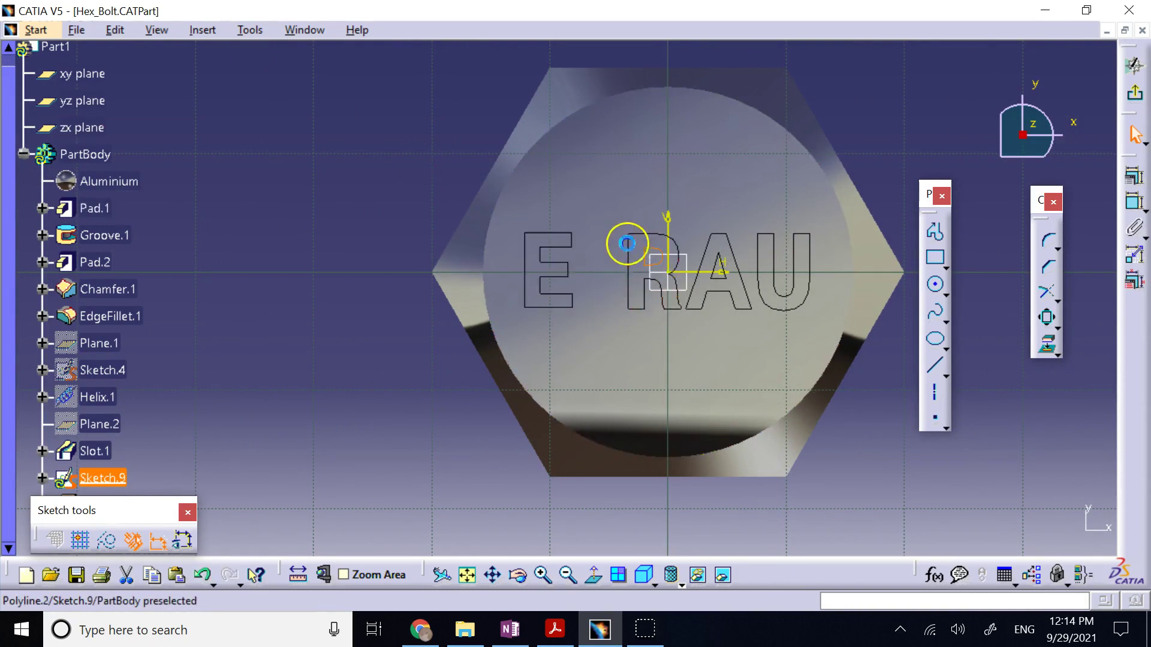
click(626, 243)
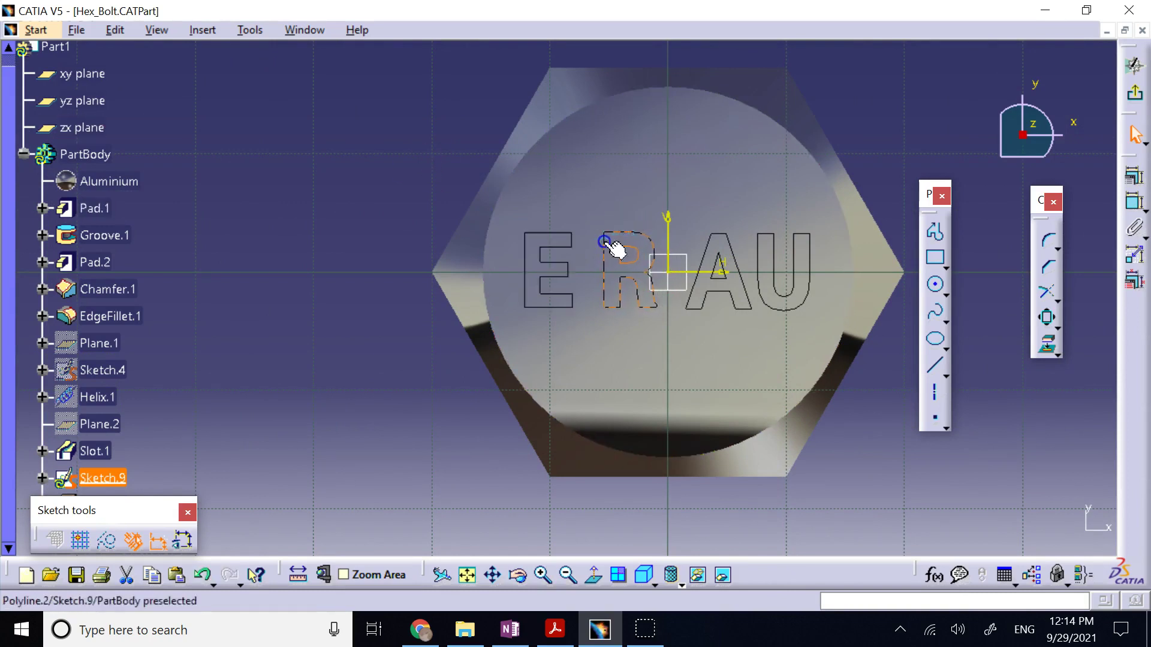
click(720, 271)
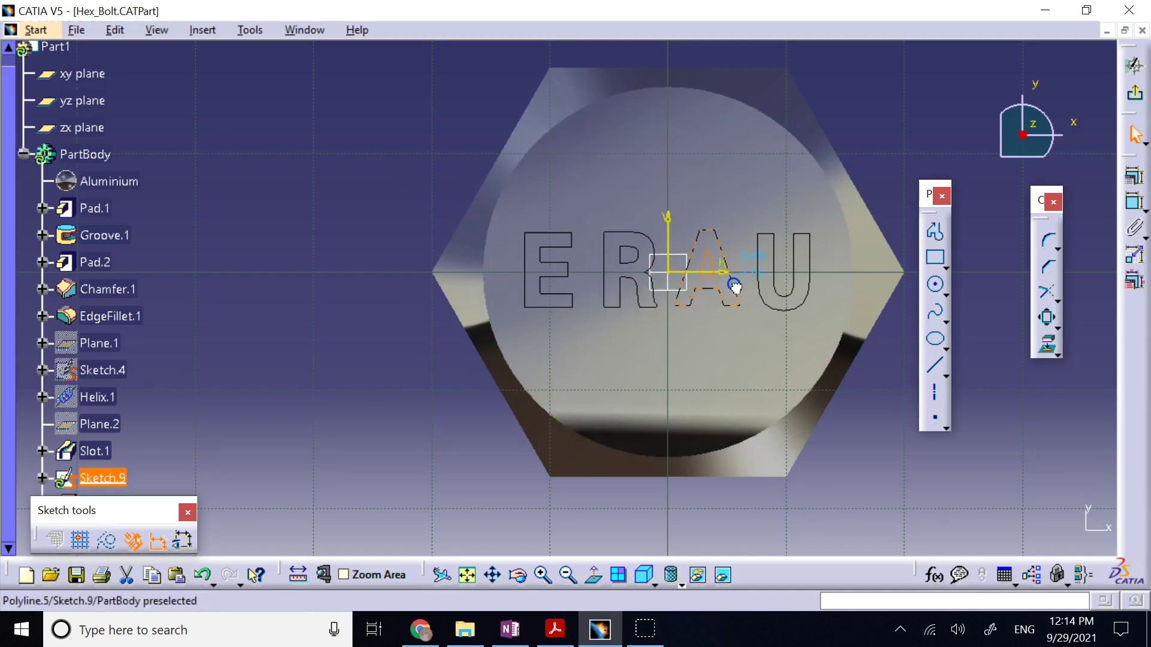
click(807, 307)
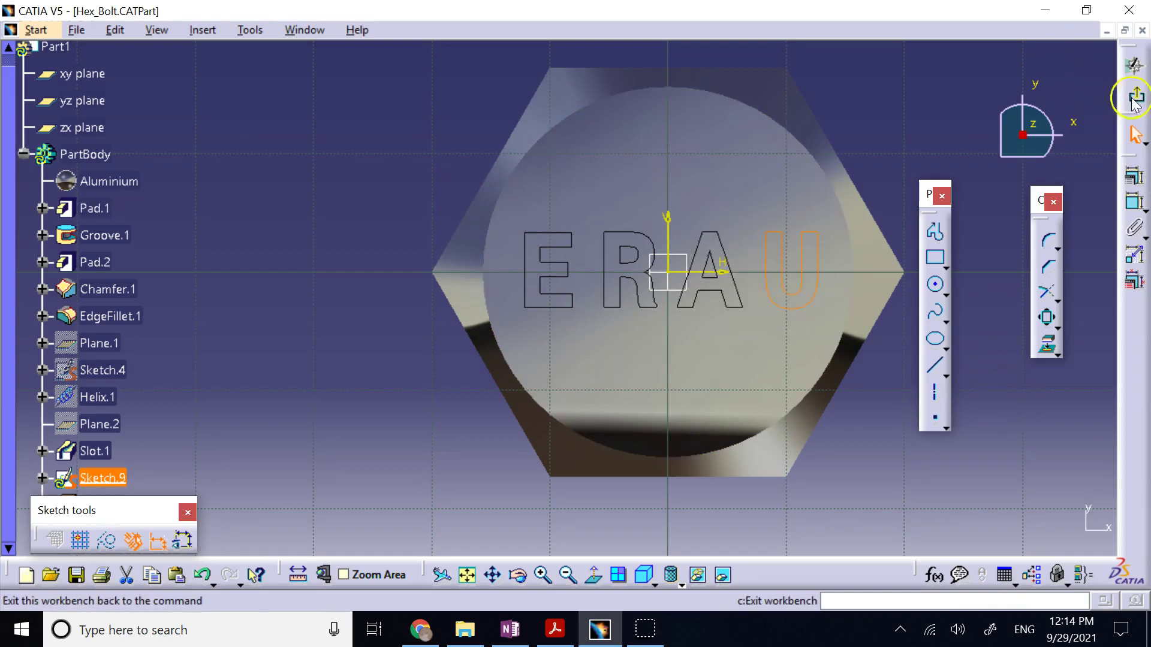
- Exit the sketch and pad Sketch.9 by 1 mm to raise the ERAU letters
click(1133, 66)
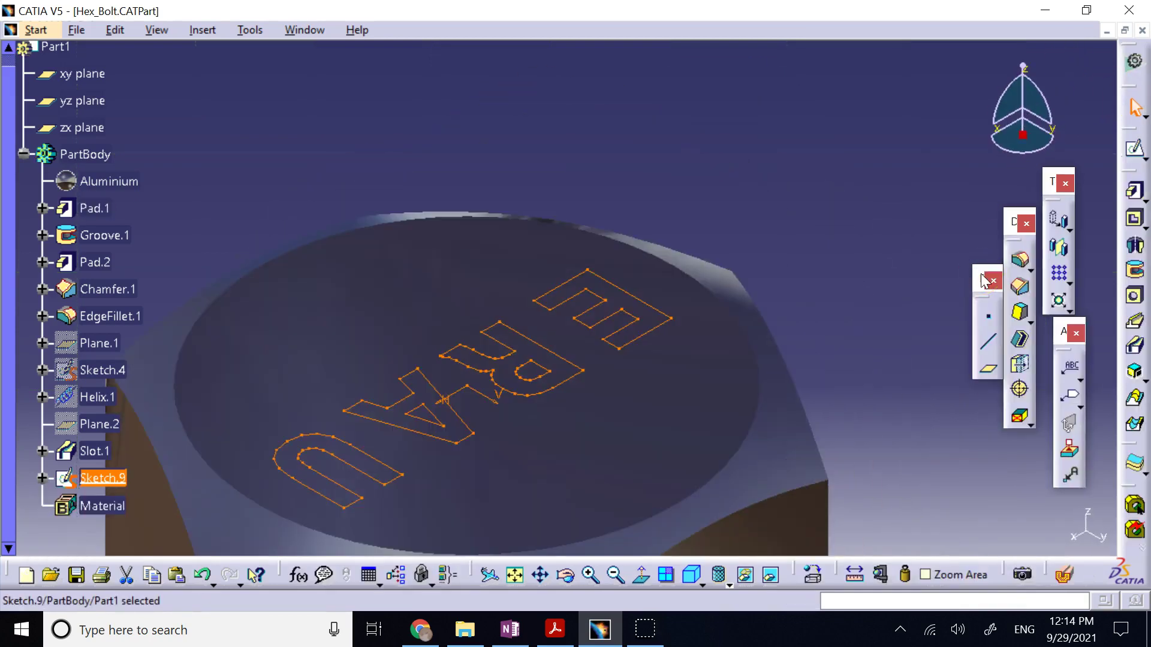
click(1133, 192)
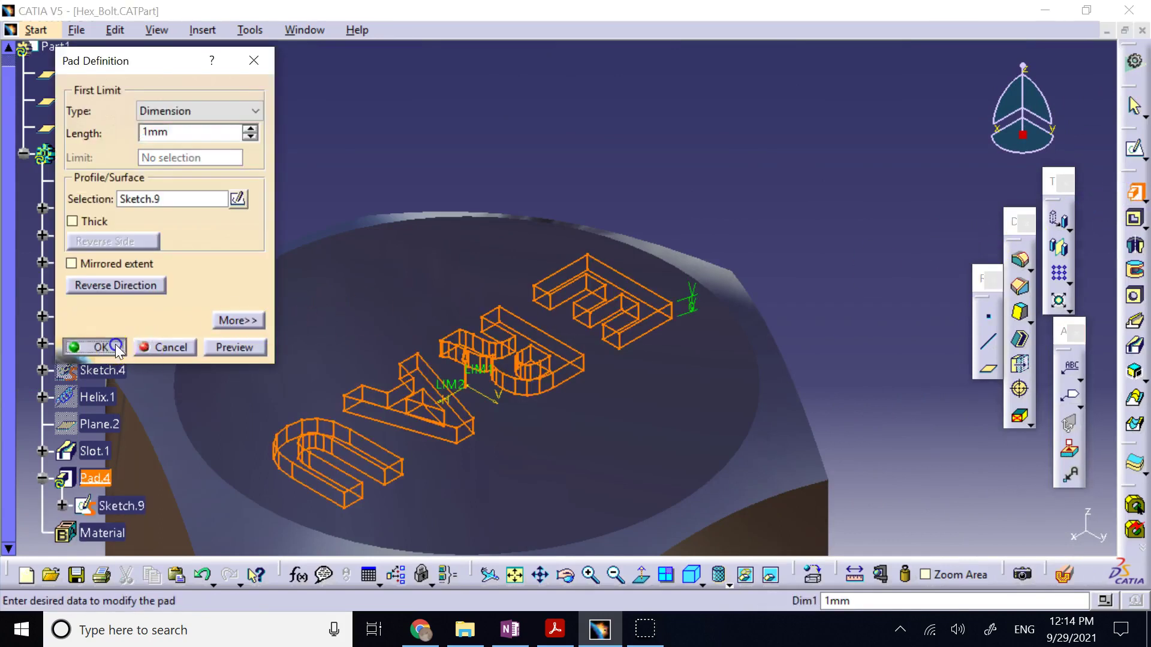
click(90, 347)
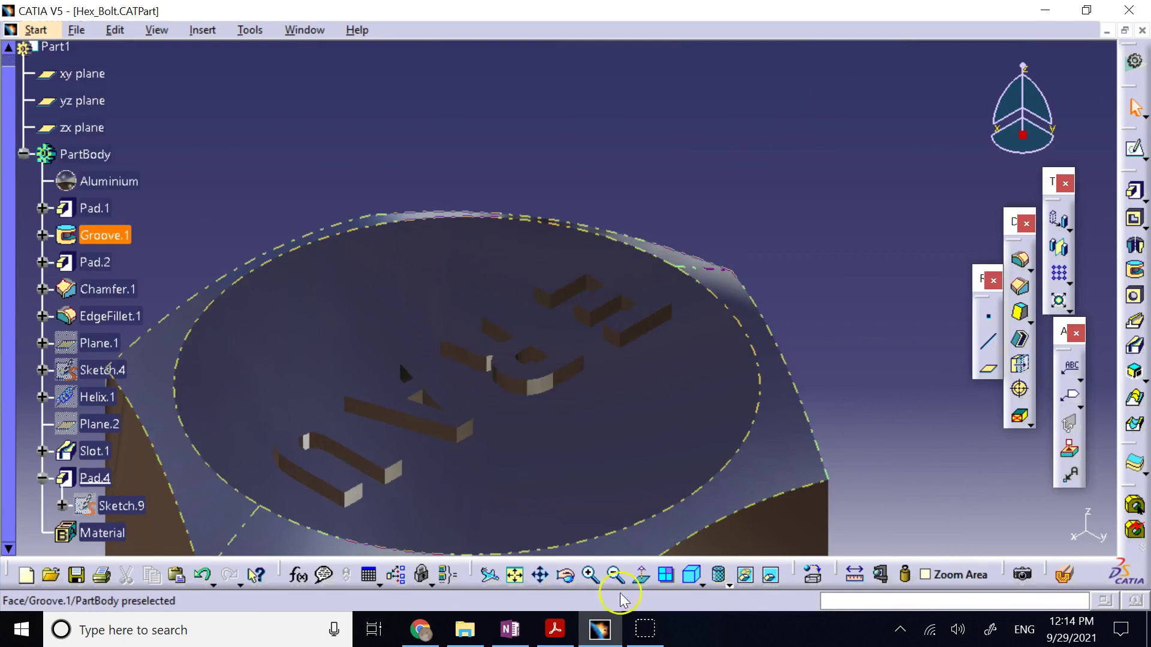
- Display the whole bolt in Shading with Edges, fitted in the view
click(724, 581)
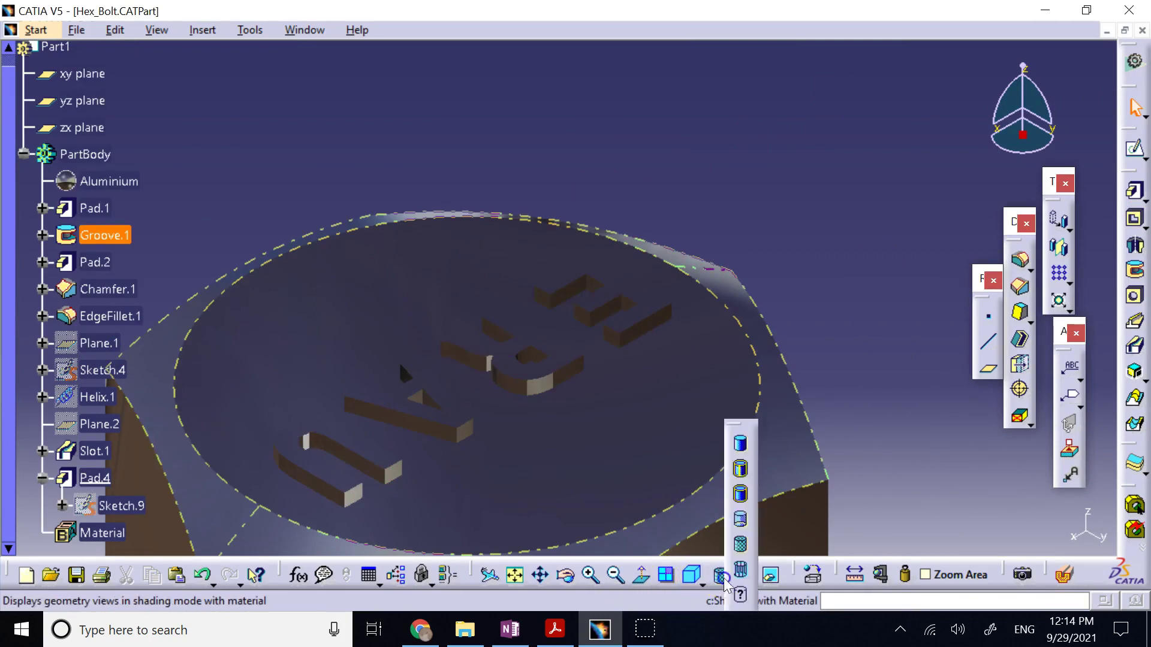
click(740, 469)
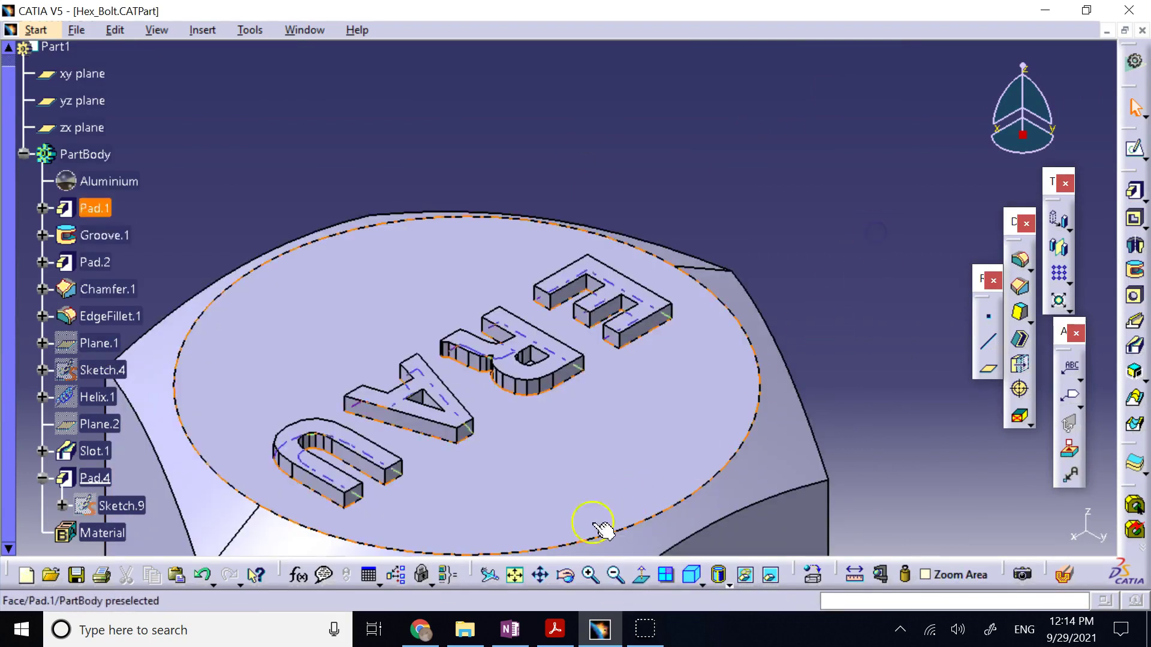
click(514, 575)
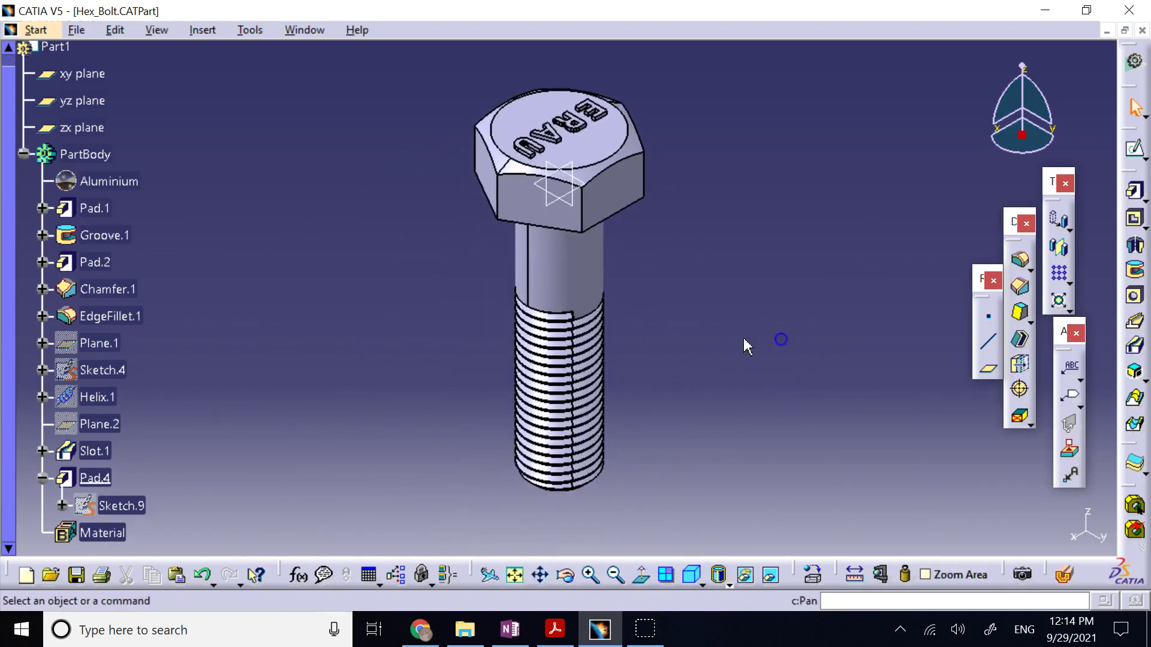
click(1028, 147)
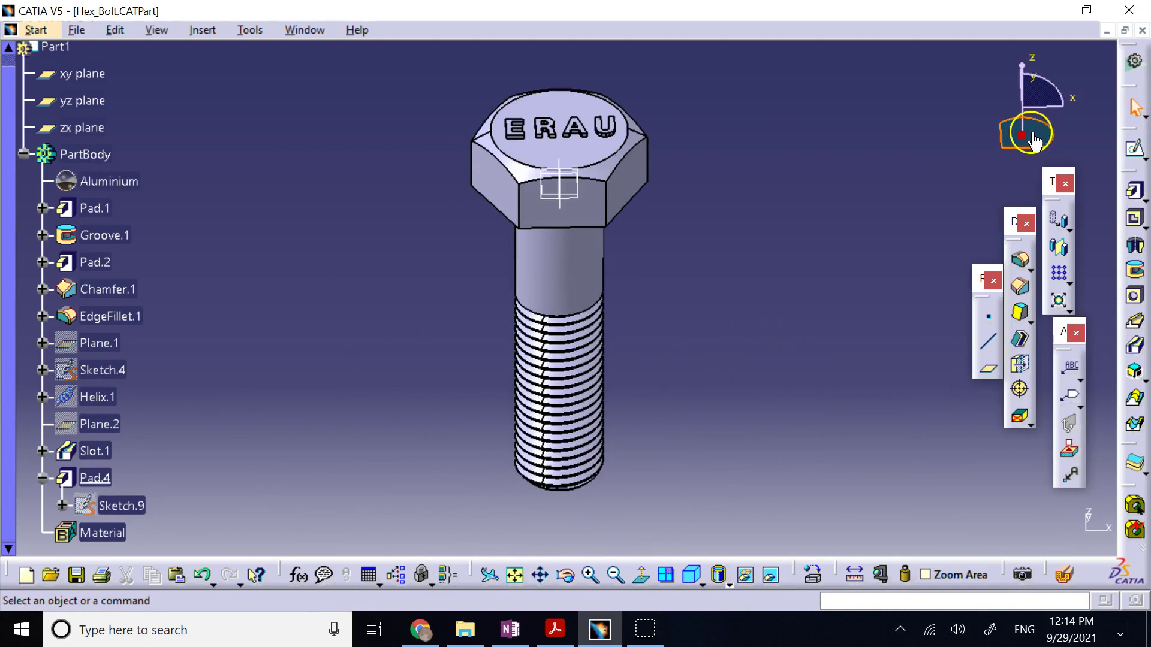
mouse_move(1042, 133)
mouse_down()
mouse_move(1010, 129)
mouse_move(1040, 129)
mouse_move(1023, 125)
mouse_up()
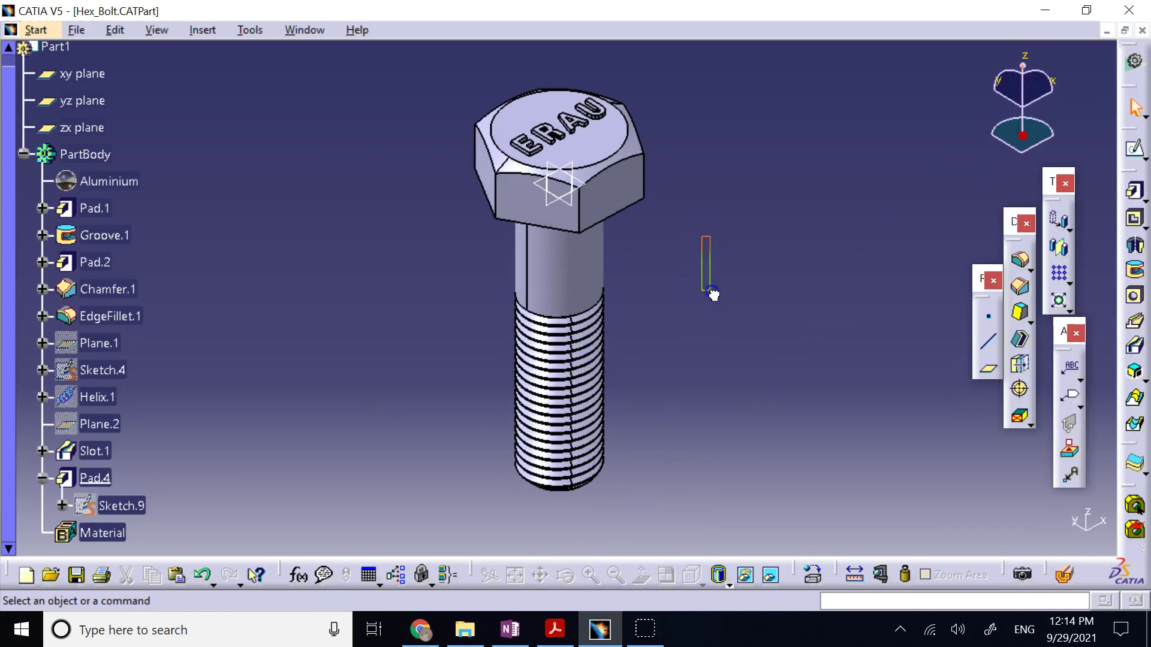
click(565, 575)
drag(553, 206, 554, 262)
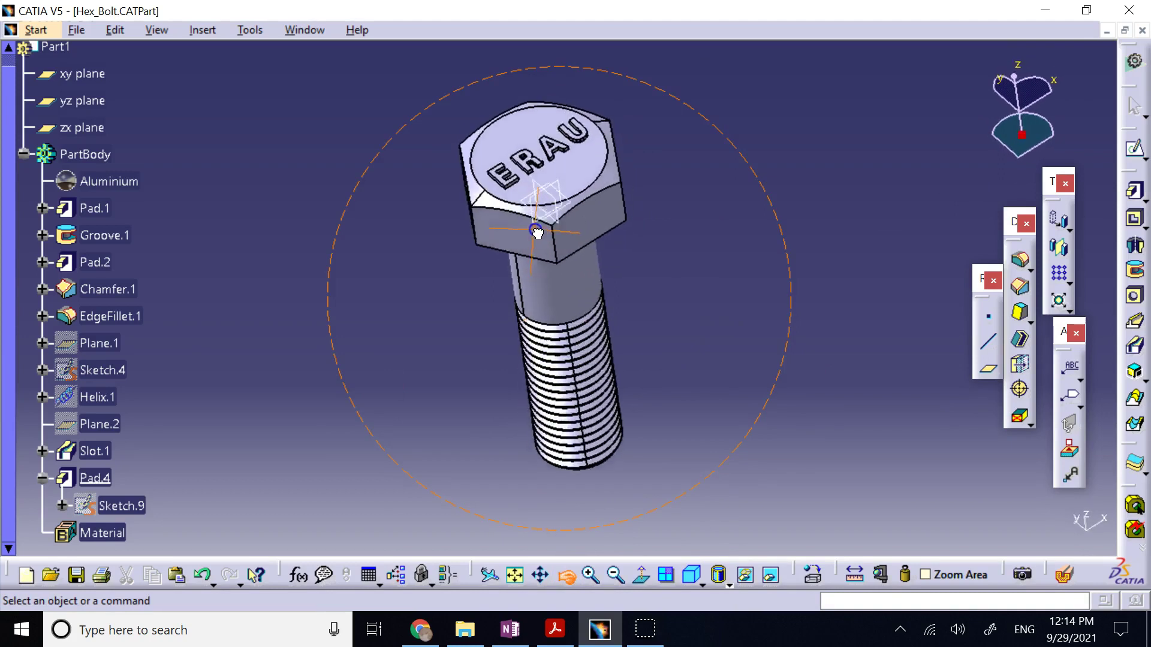
drag(537, 233, 566, 221)
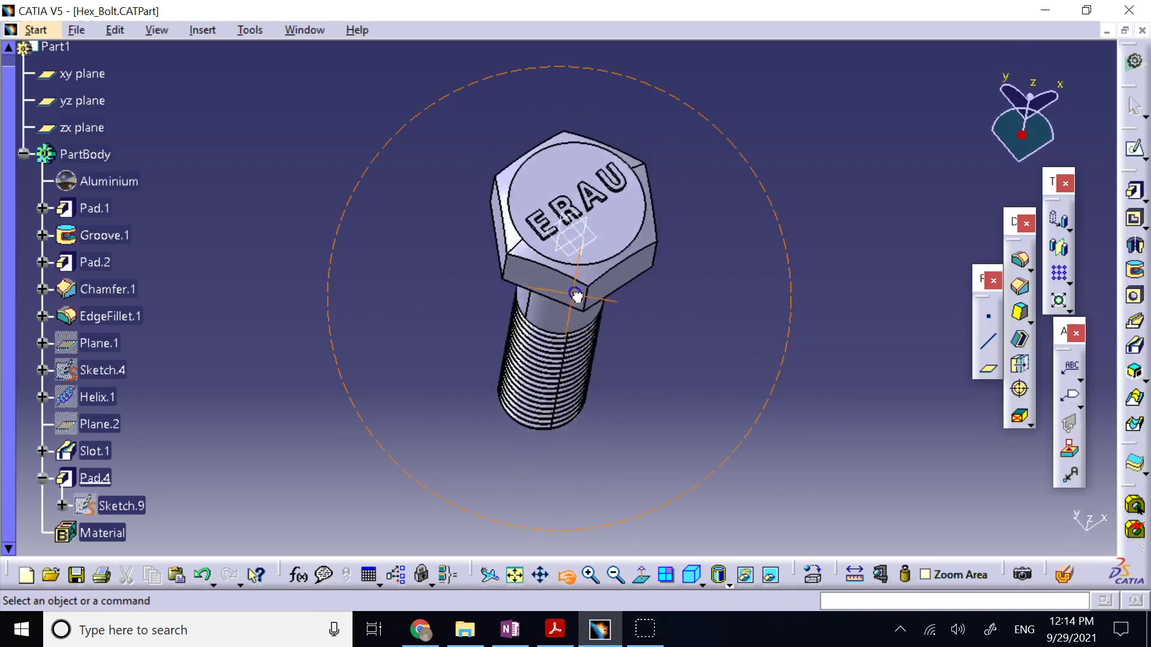
drag(574, 361, 556, 240)
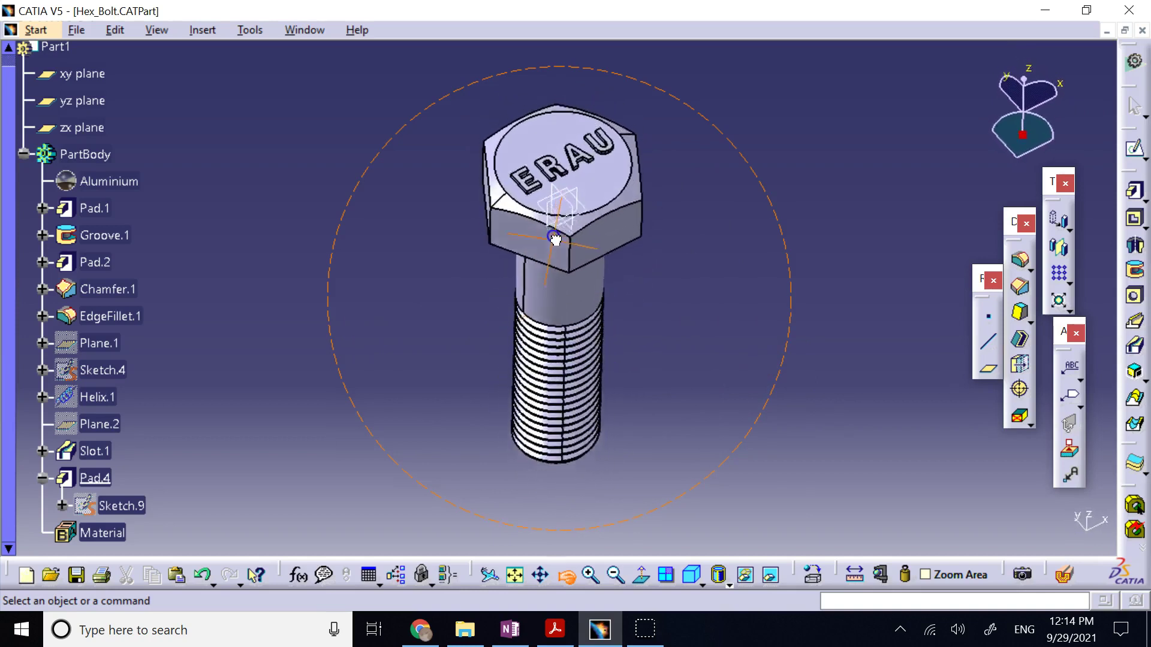
drag(563, 208, 578, 180)
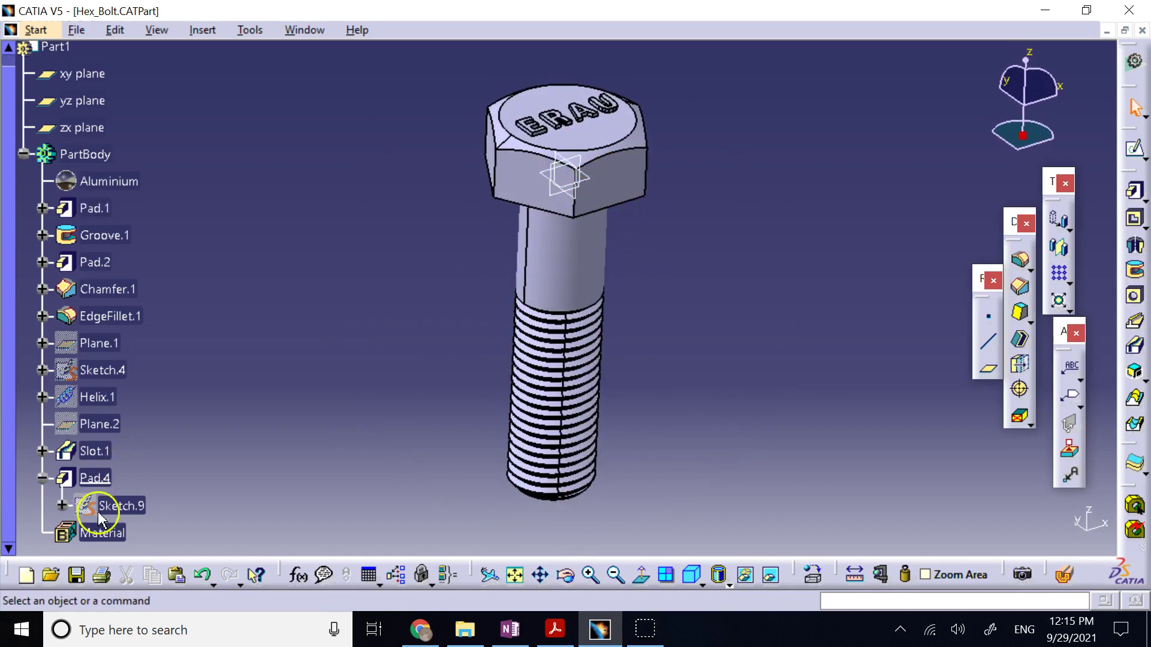